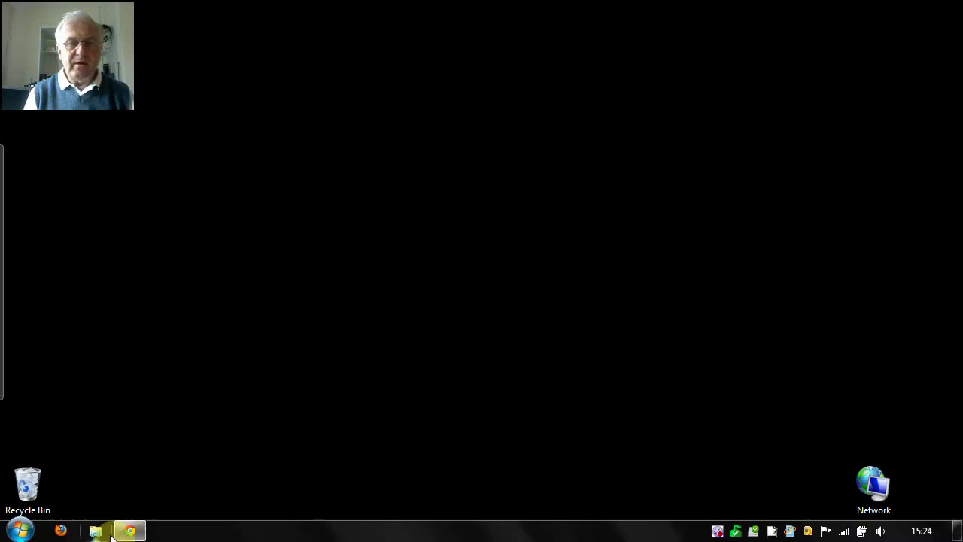
Step: Search Google for 'aprsisce'
left_click(139, 533)
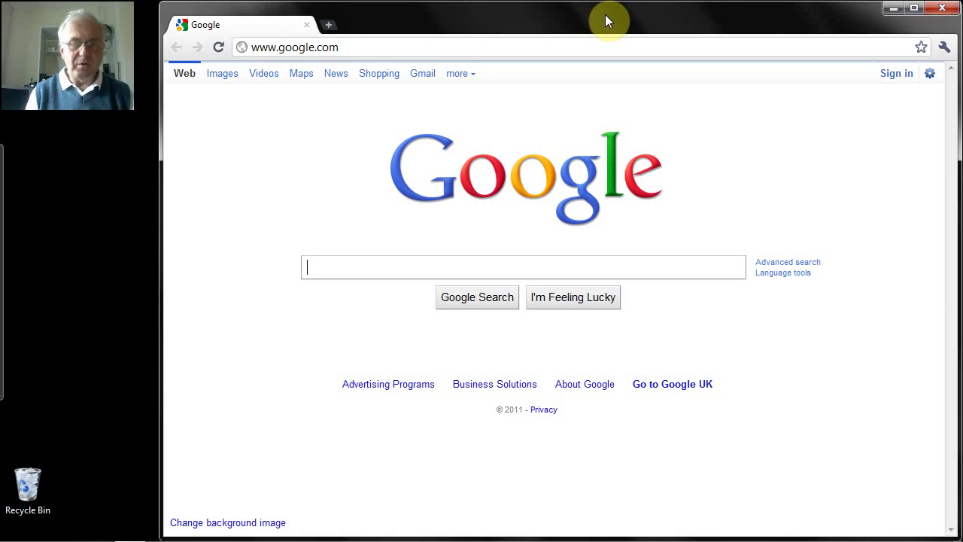
type("a")
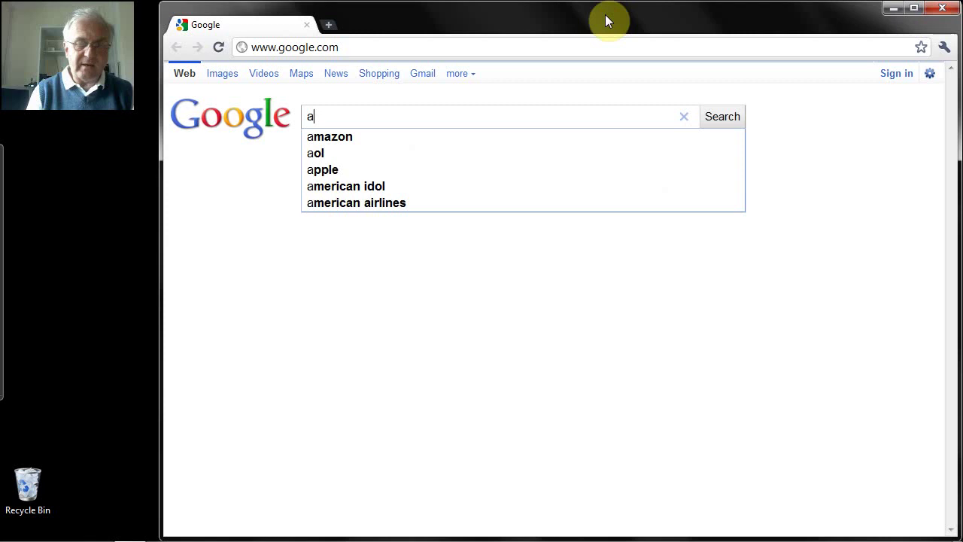
type("prs")
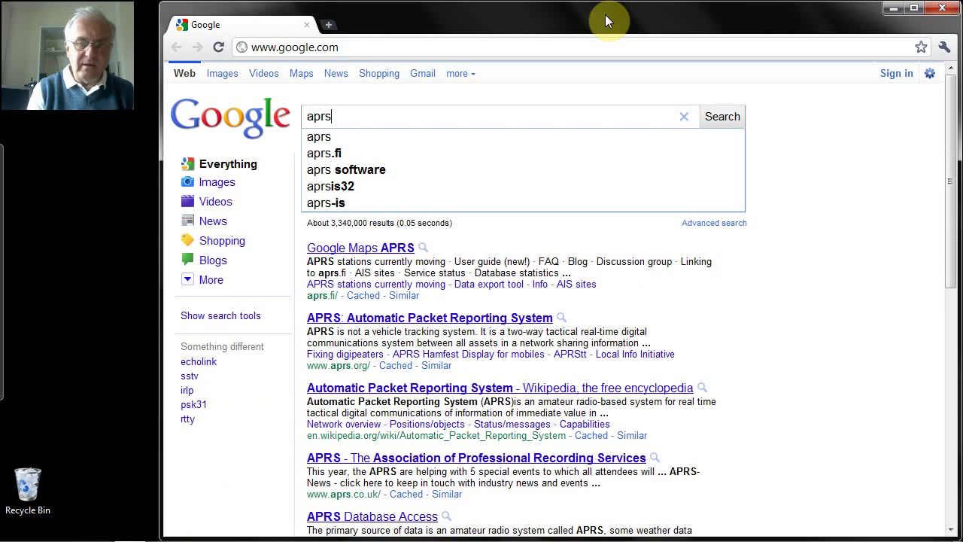
type("isce")
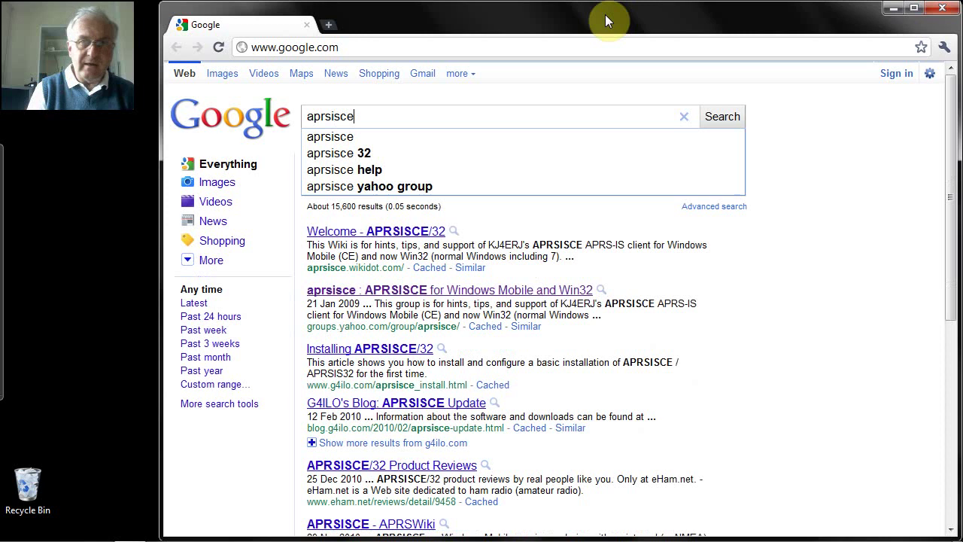
key("Return")
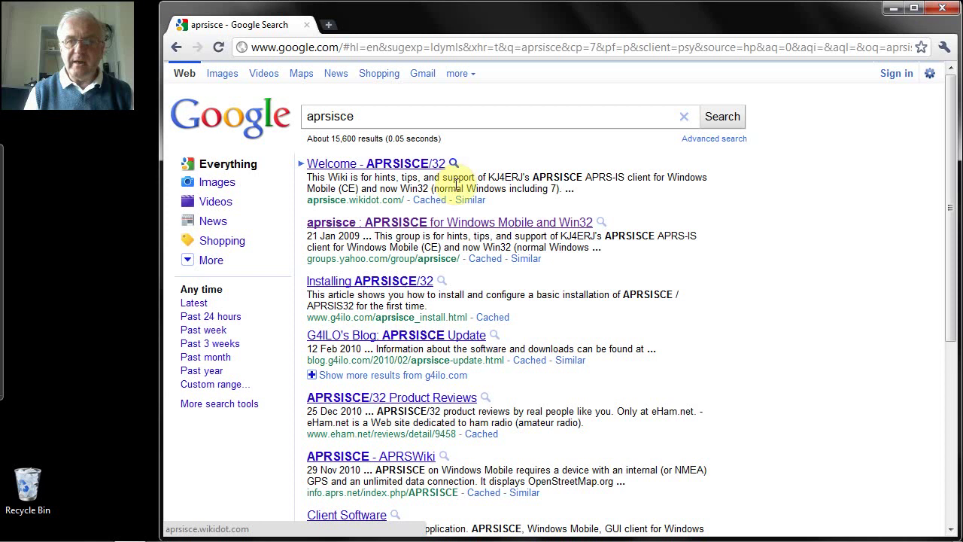
Step: Open the 'aprsisce : APRSISCE for Windows Mobile and Win32' Yahoo group result
left_click(462, 223)
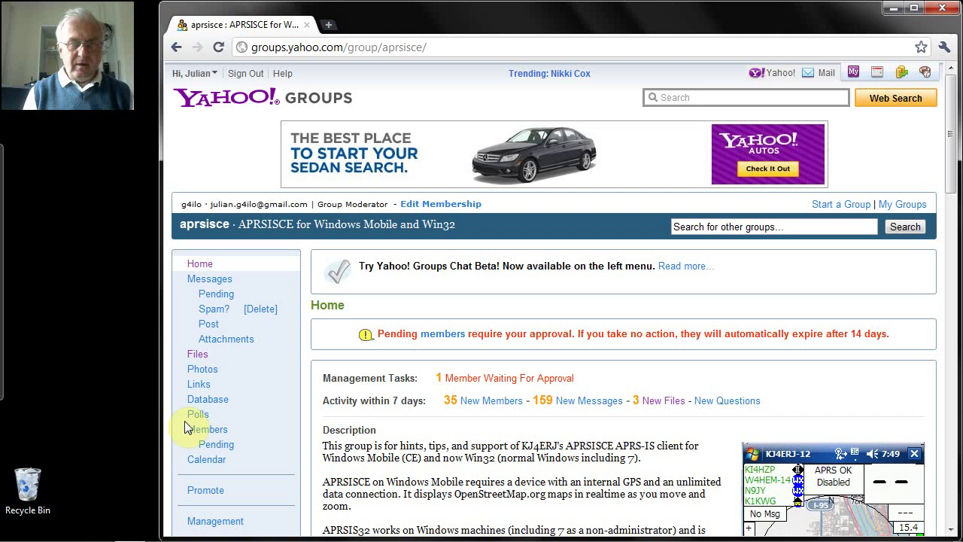
Step: Download APRSIS32110502.zip from the group's Files page
left_click(198, 356)
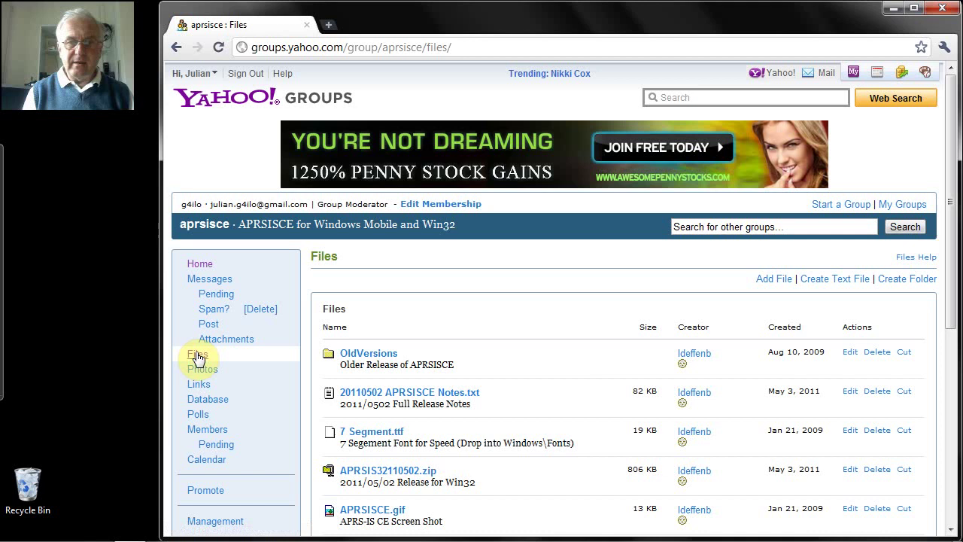
left_click_drag(953, 259, 949, 367)
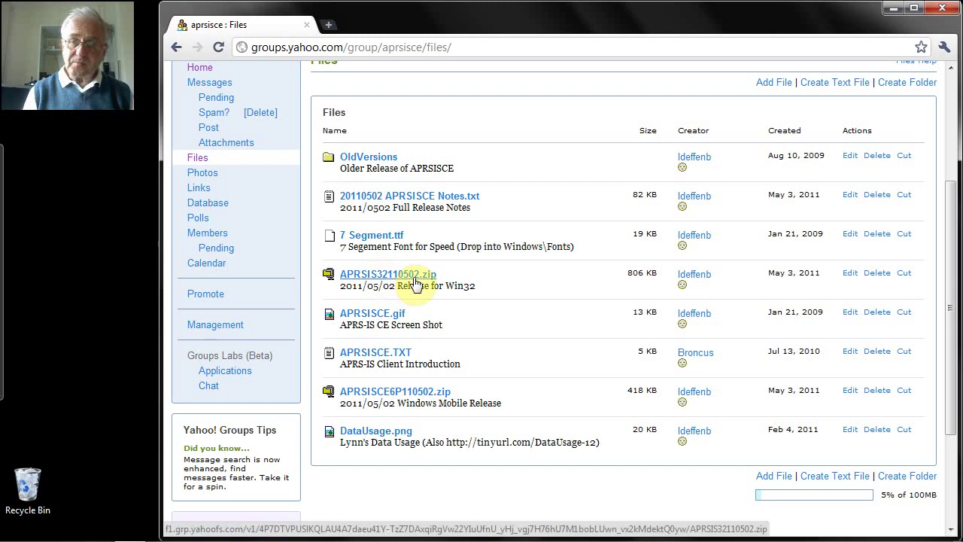
left_click(401, 279)
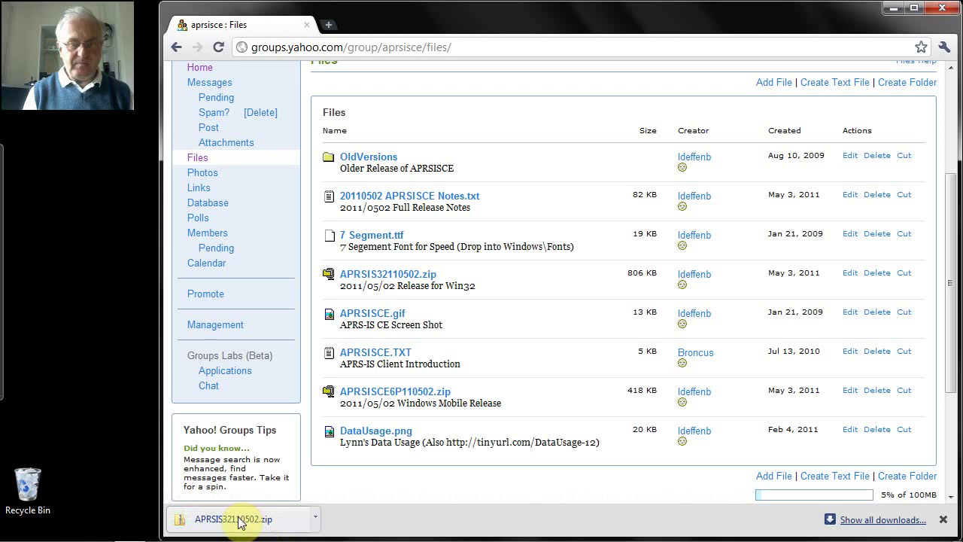
Step: Open the downloaded zip and a second Explorer window on the OS (C:) drive
left_click(239, 519)
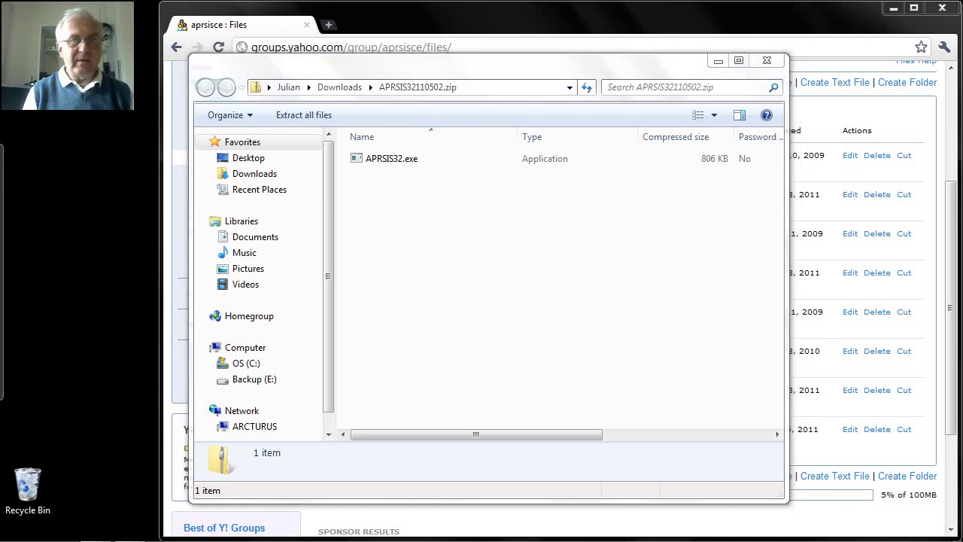
key("super+e")
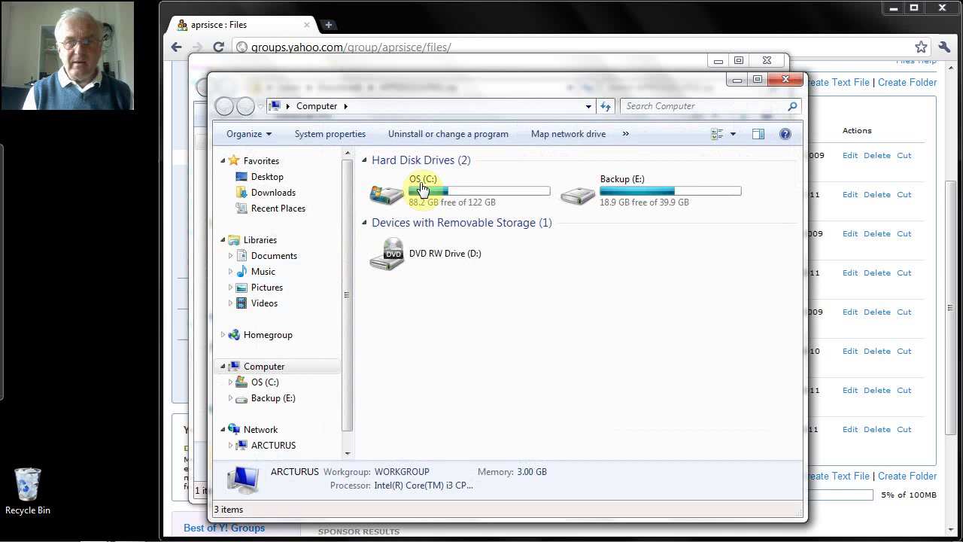
left_click(431, 179)
double_click(431, 179)
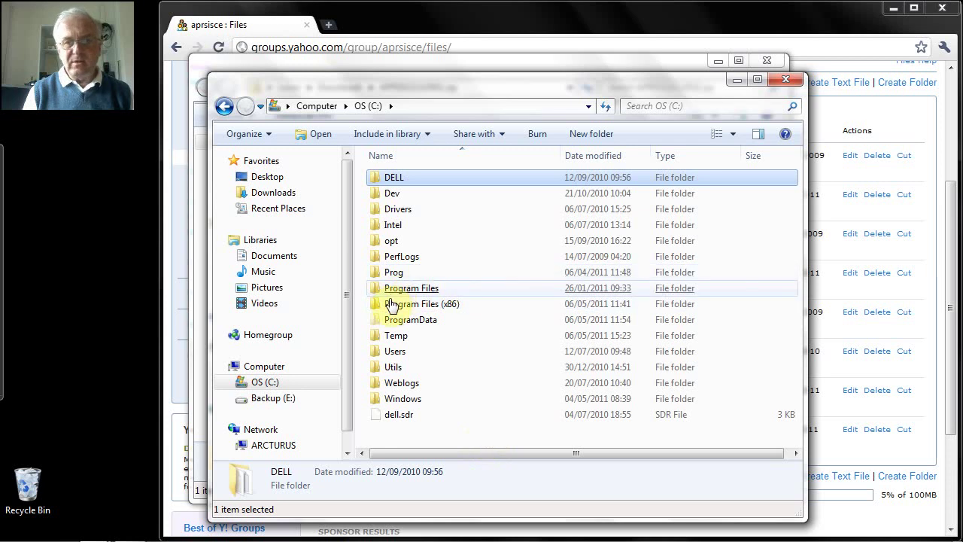
left_click(492, 385)
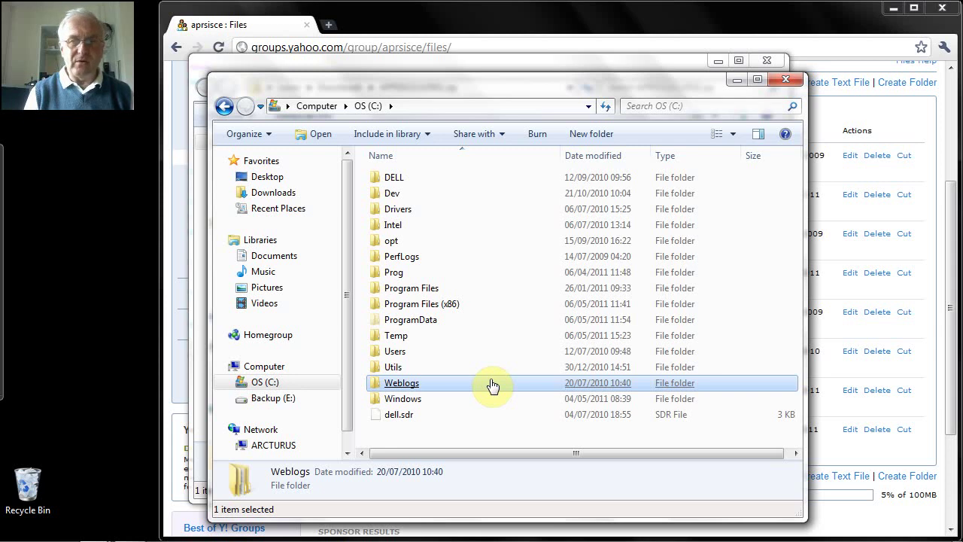
Step: Create a new folder named Ham on C: and open it
right_click(377, 436)
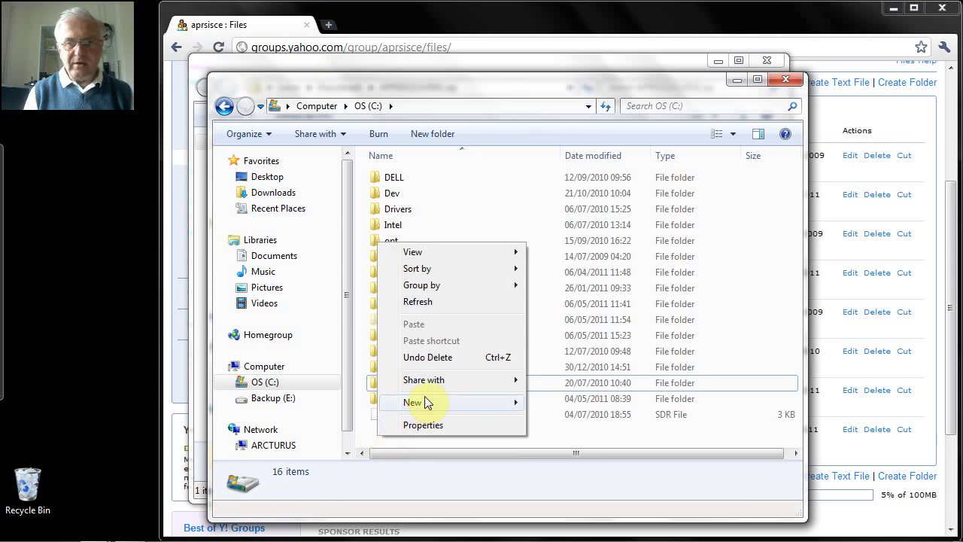
mouse_move(426, 402)
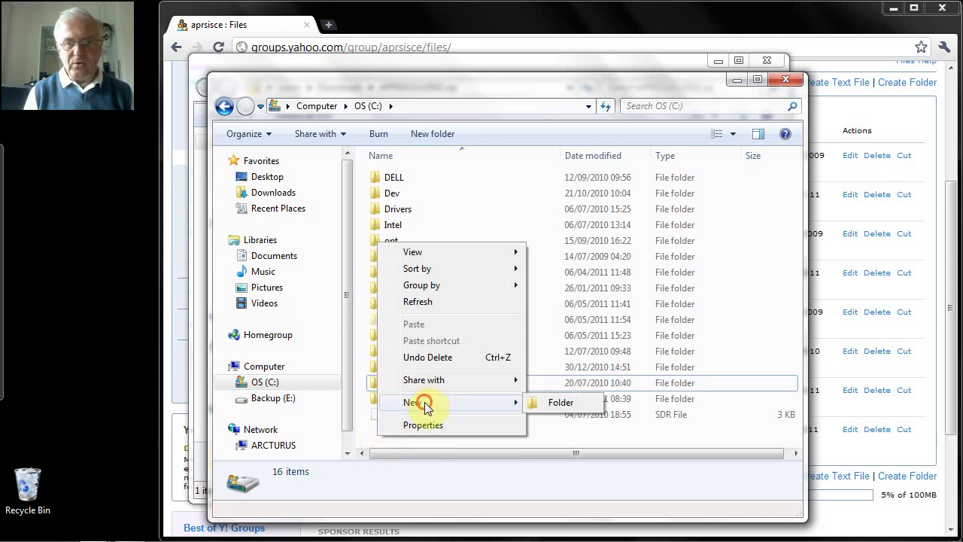
left_click(576, 405)
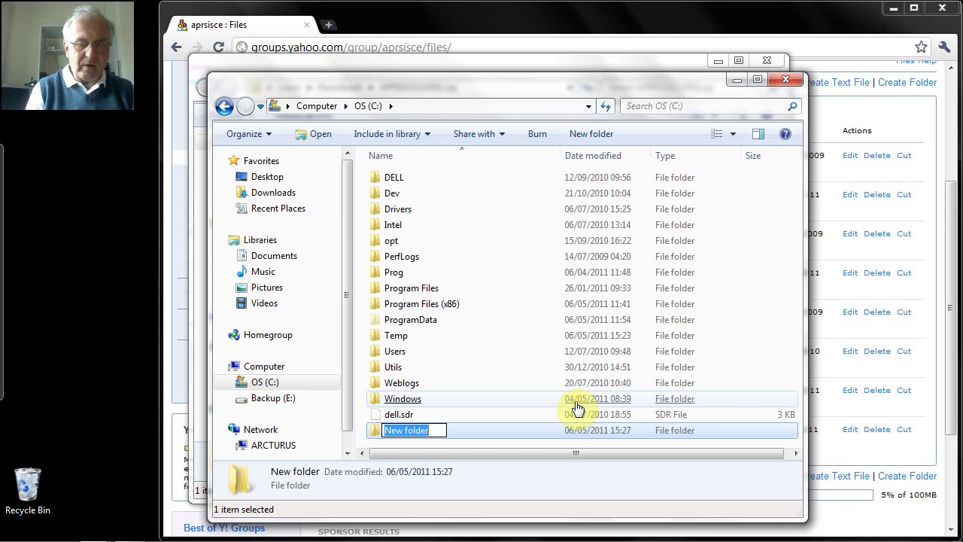
type("Ham")
key("Return")
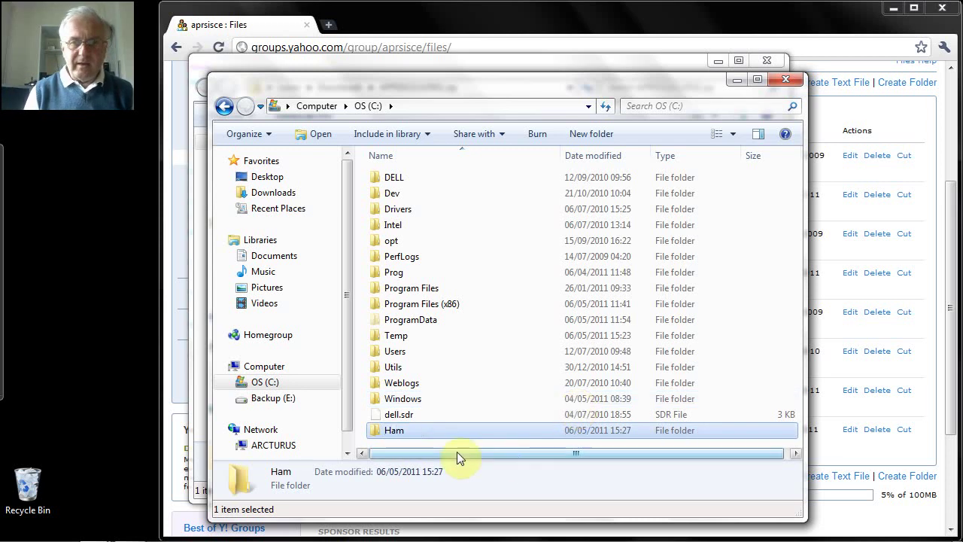
double_click(394, 431)
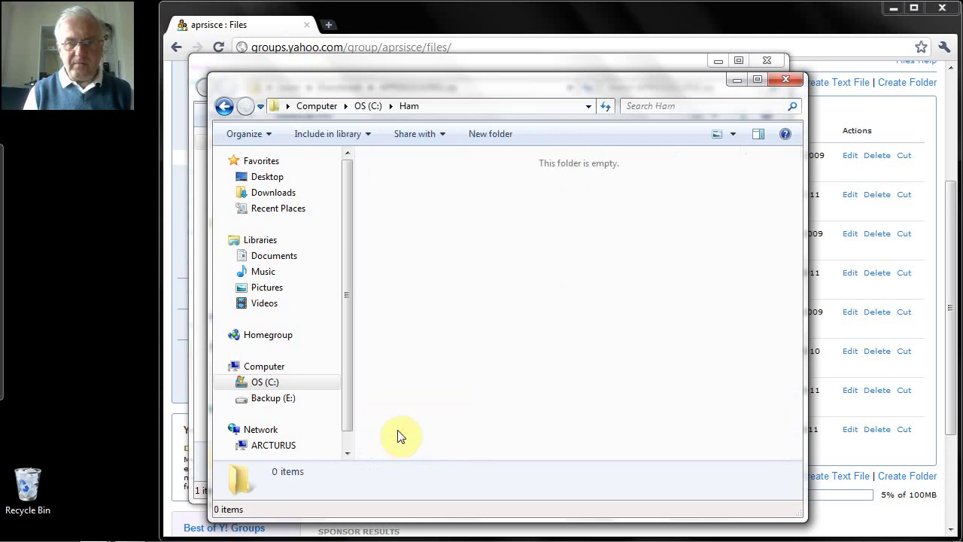
Step: Create and open an aprsisce folder inside Ham, moving its window beside the zip window
right_click(410, 355)
mouse_move(448, 319)
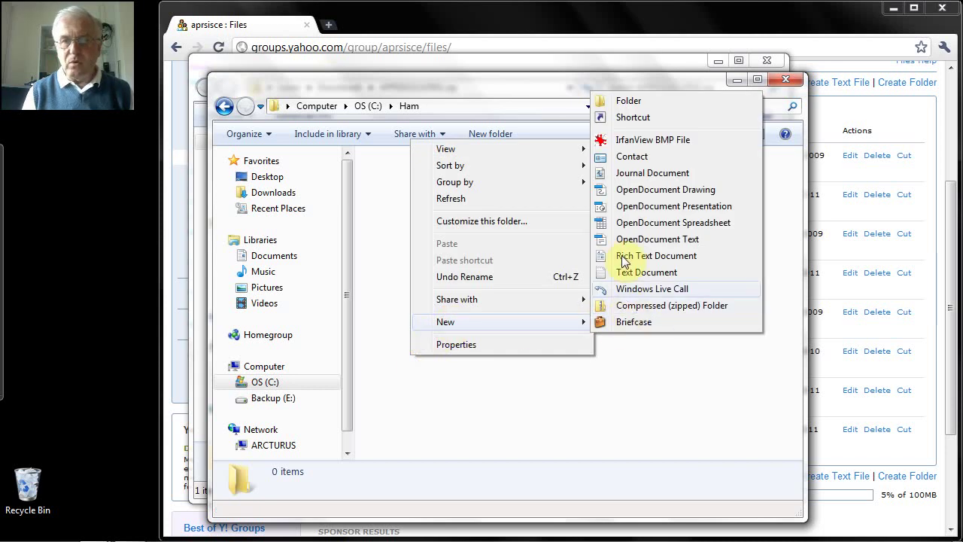
left_click(621, 104)
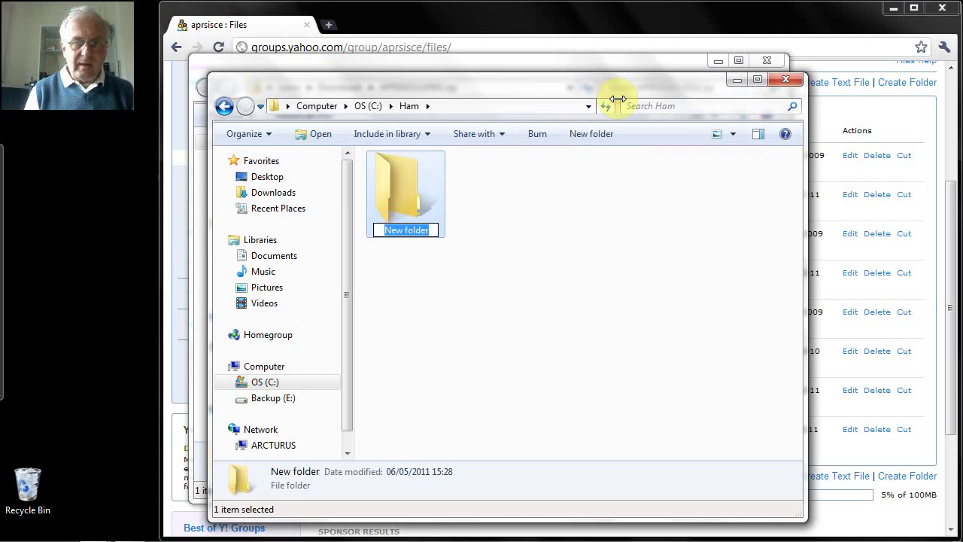
type("aprsi")
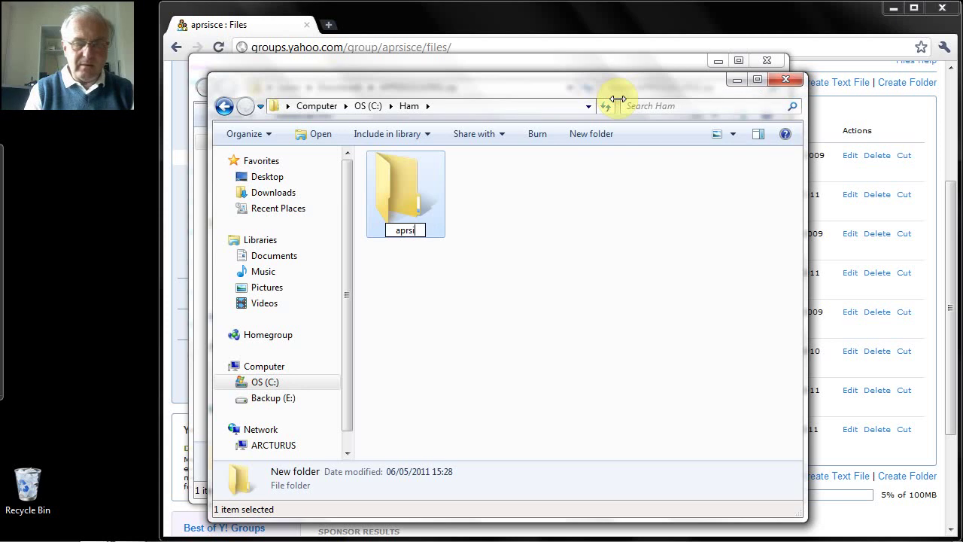
type("sce")
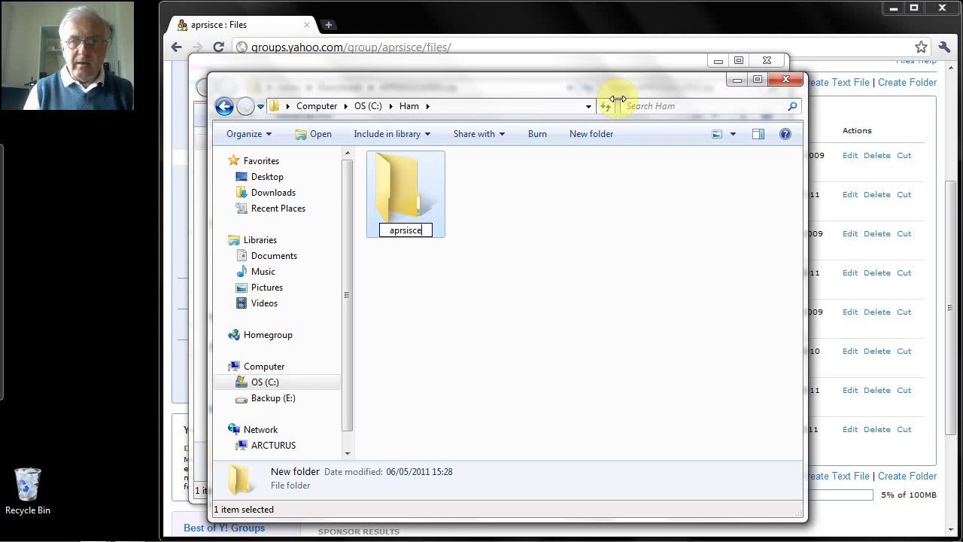
key("Return")
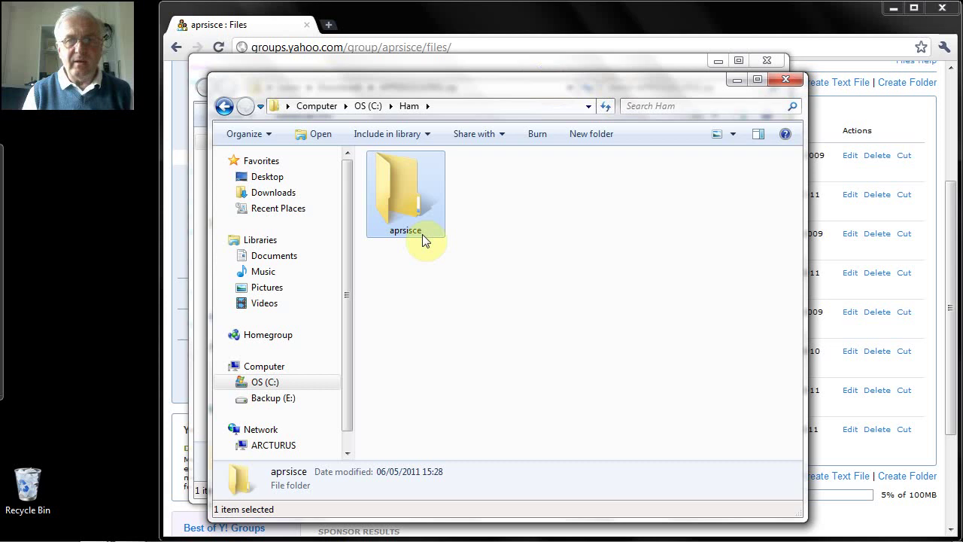
left_click(408, 195)
double_click(408, 194)
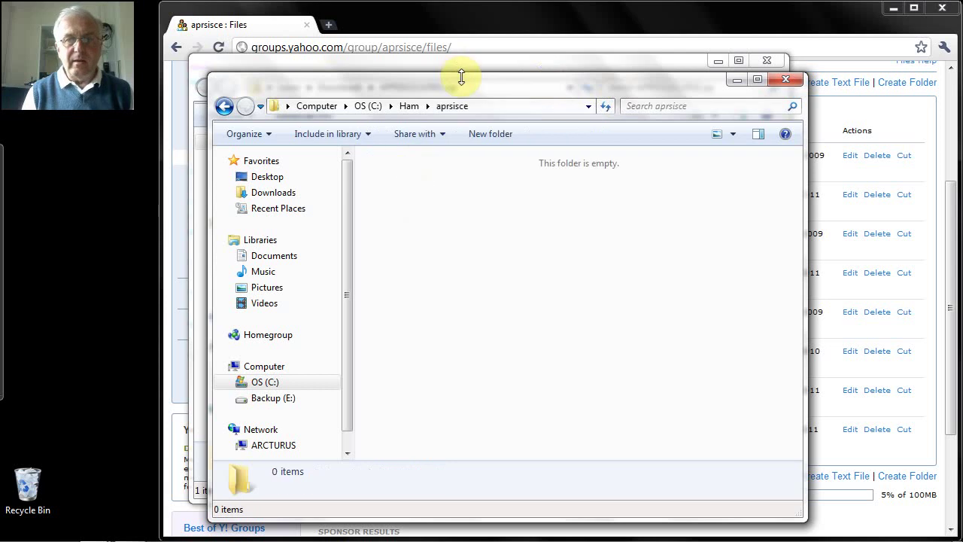
left_click_drag(461, 78, 265, 95)
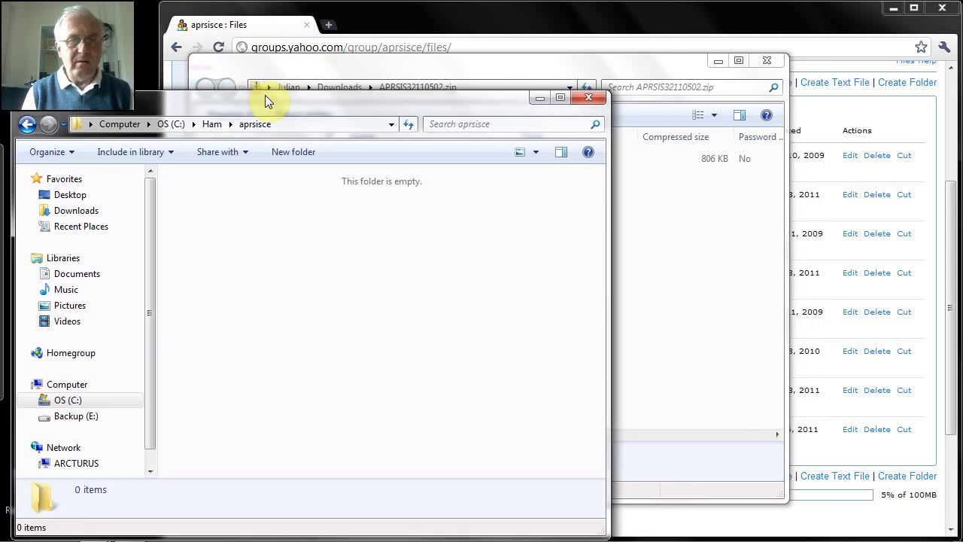
Step: Copy APRSIS32.exe from the zip into C:\Ham\aprsisce
left_click(336, 63)
left_click(384, 164)
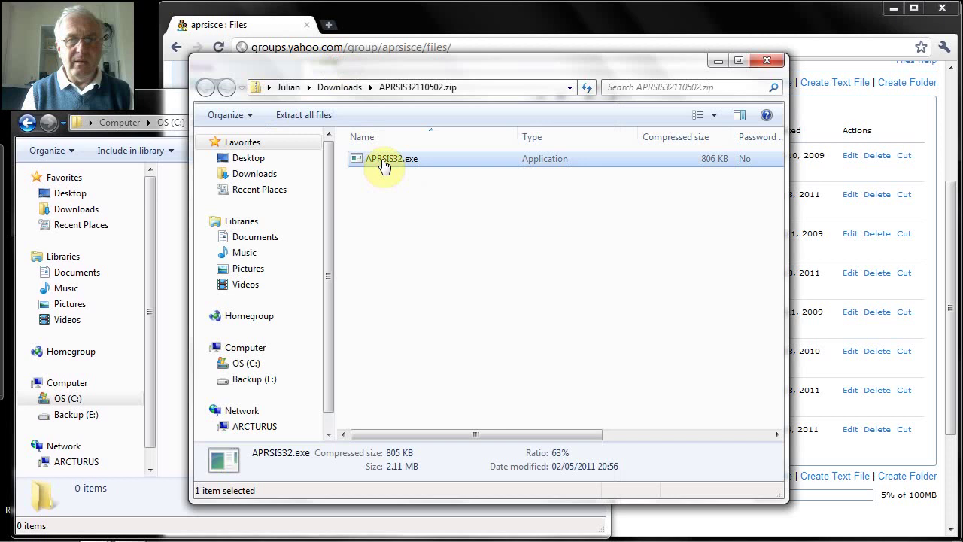
left_click_drag(384, 164, 171, 270)
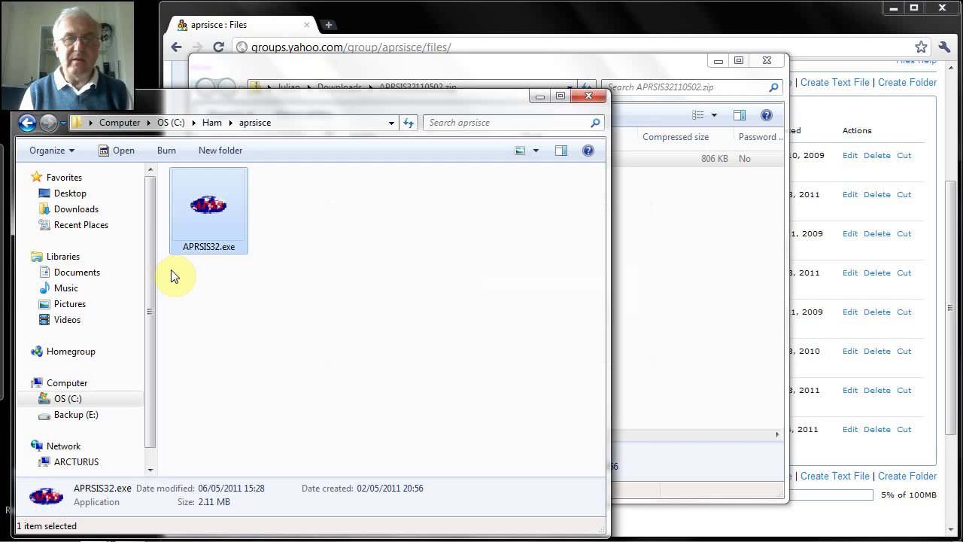
Step: Close the zip window and the web browser, and reposition the aprsisce window
left_click(773, 62)
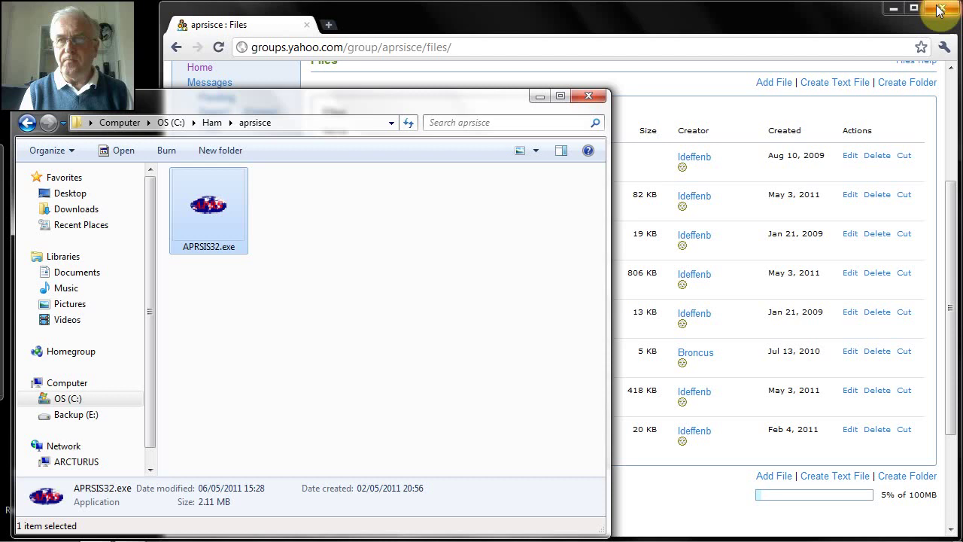
left_click(940, 9)
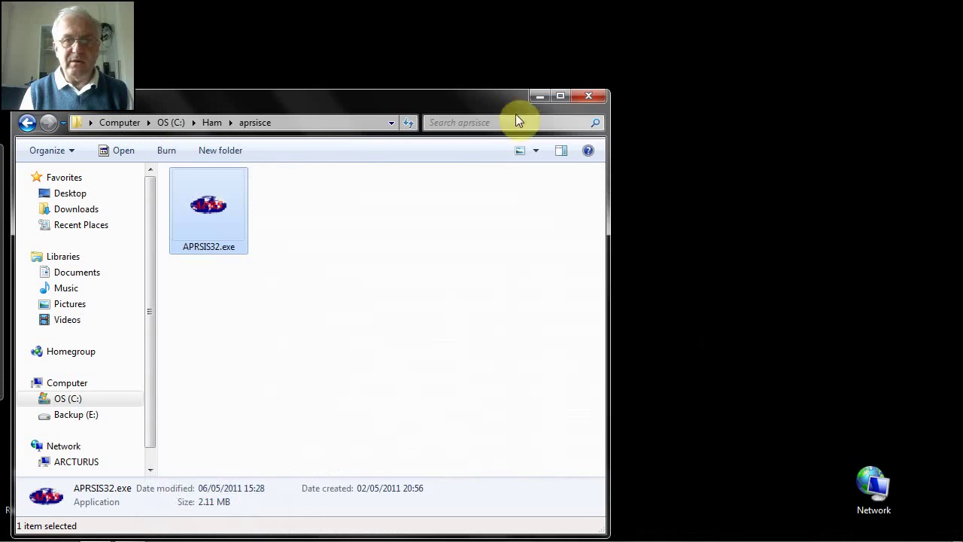
left_click_drag(489, 100, 521, 56)
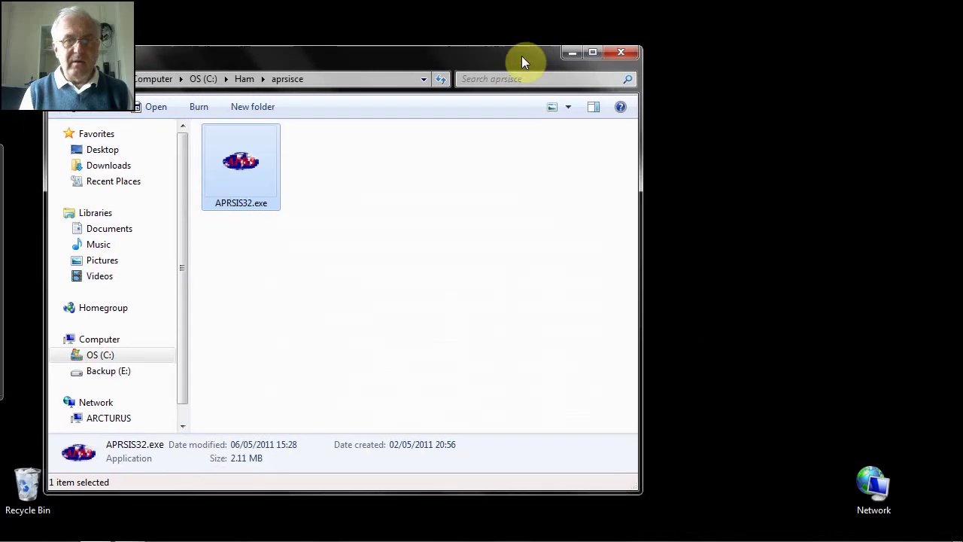
Step: Launch APRSIS32.exe, allow it to run, and accept the configuration with your station callsign
left_click(245, 185)
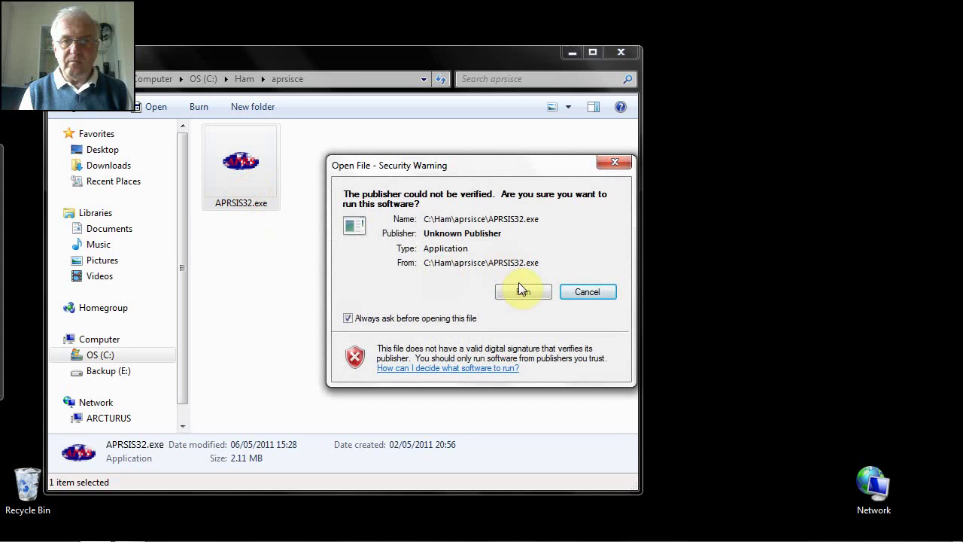
left_click(524, 291)
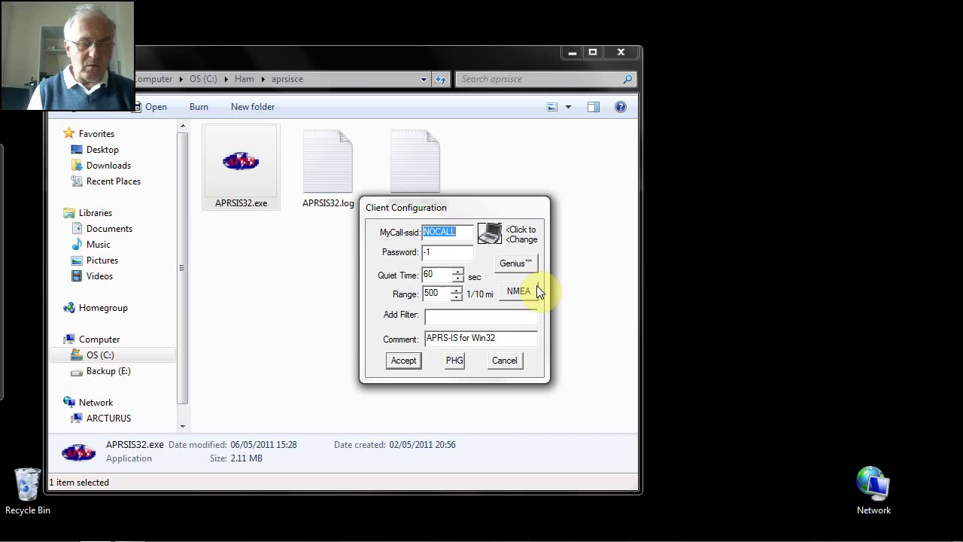
type("G")
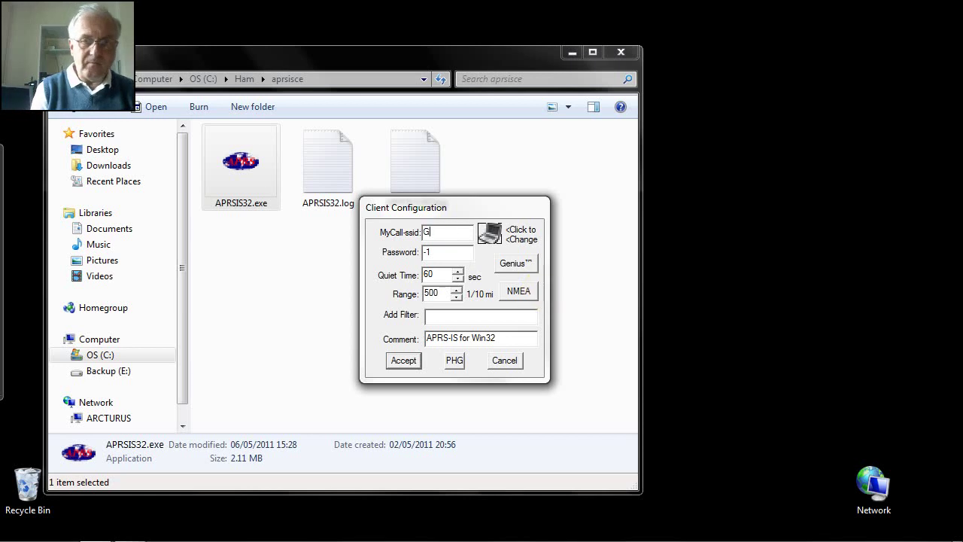
type("4ILO")
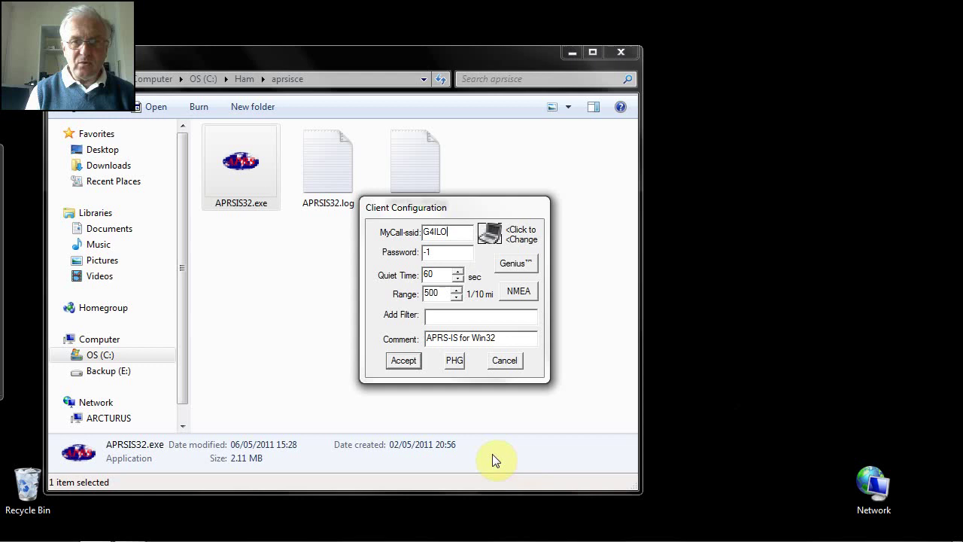
left_click(403, 360)
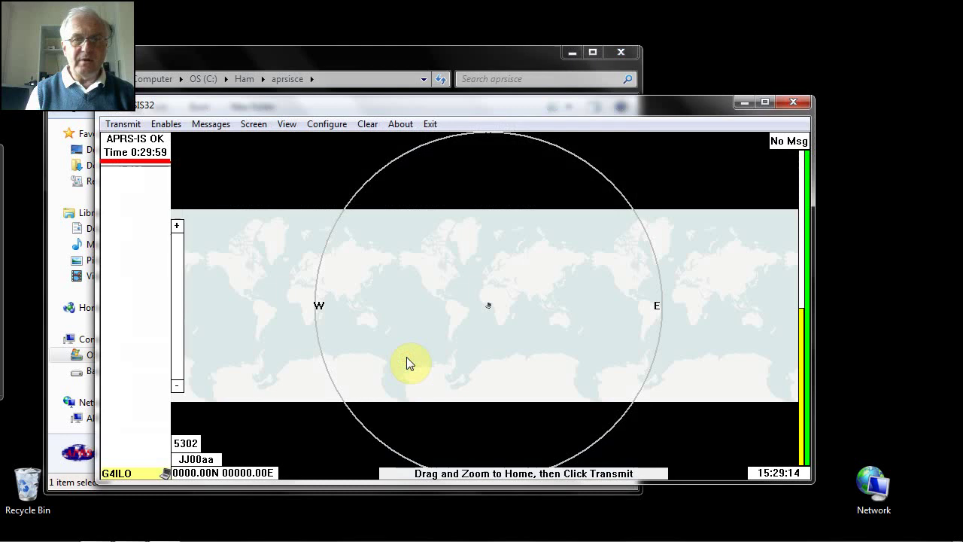
Step: Move and enlarge the APRSIS32 window, then pan and zoom the world map inward
left_click_drag(476, 100, 624, 9)
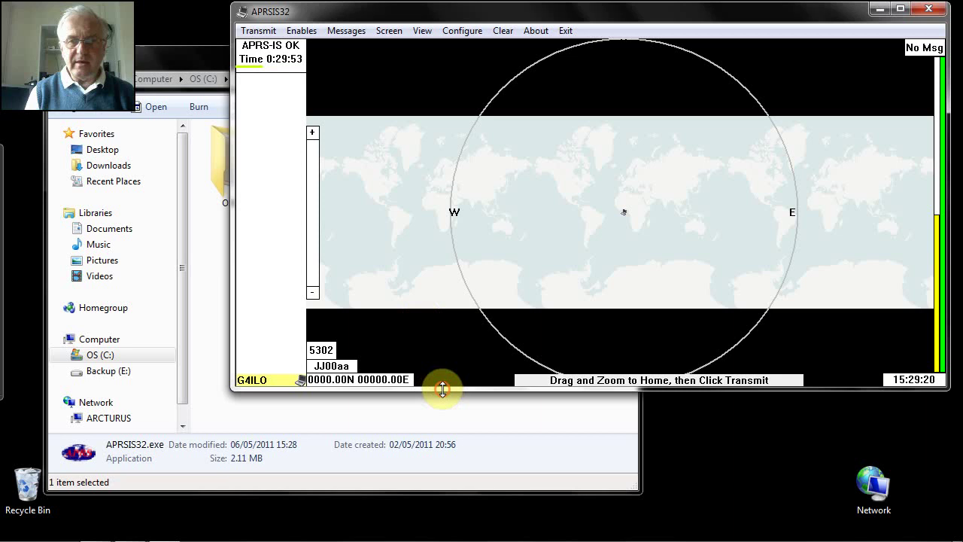
left_click_drag(441, 389, 438, 530)
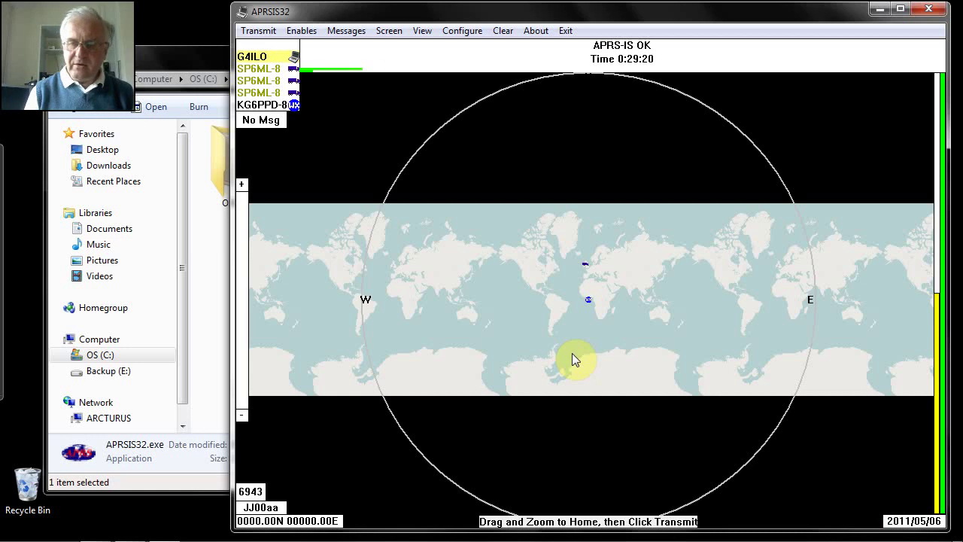
scroll(572, 353, "up", 1)
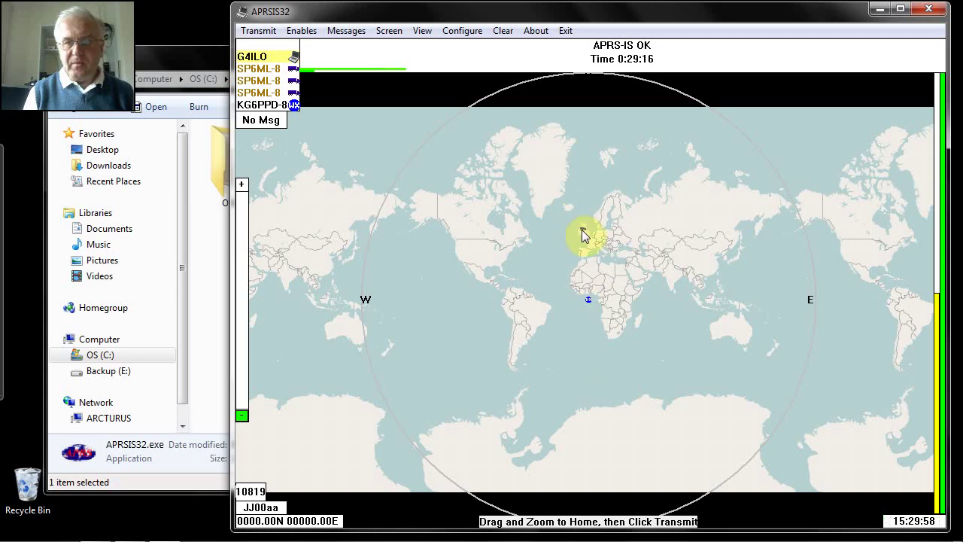
left_click_drag(580, 232, 591, 359)
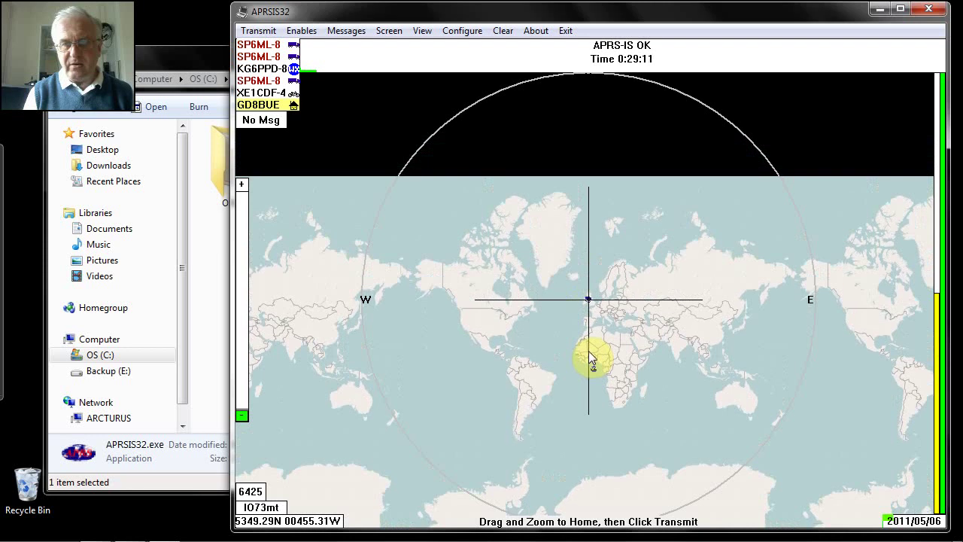
left_click(591, 358)
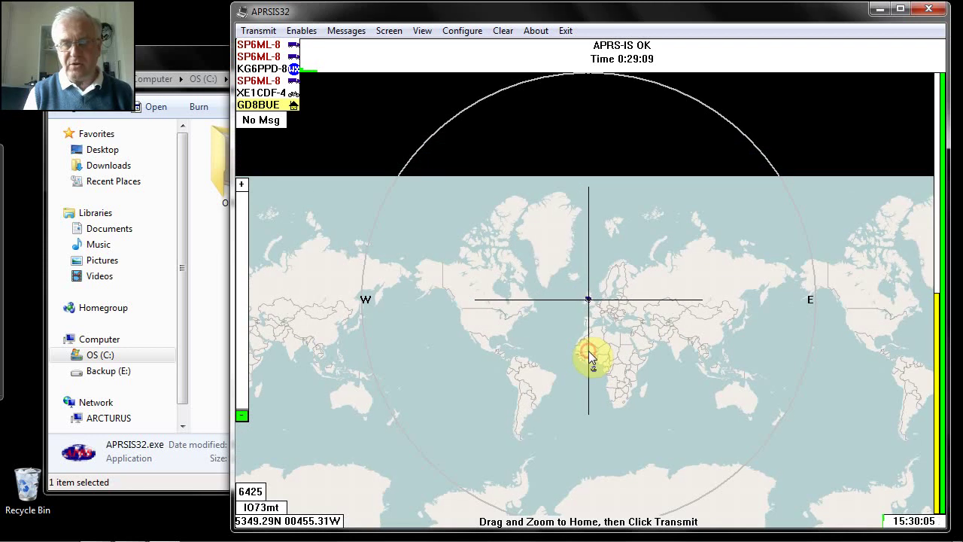
scroll(588, 350, "up", 1)
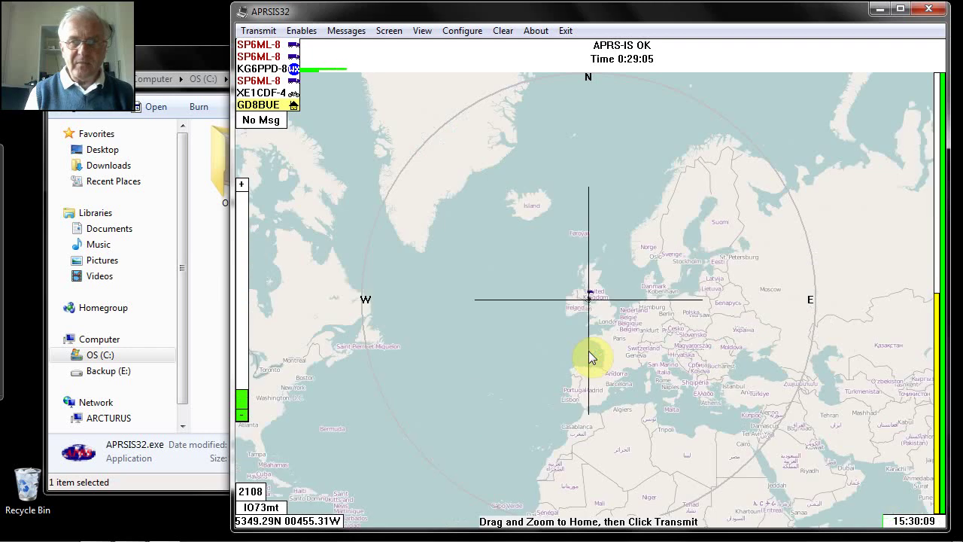
scroll(590, 354, "up", 2)
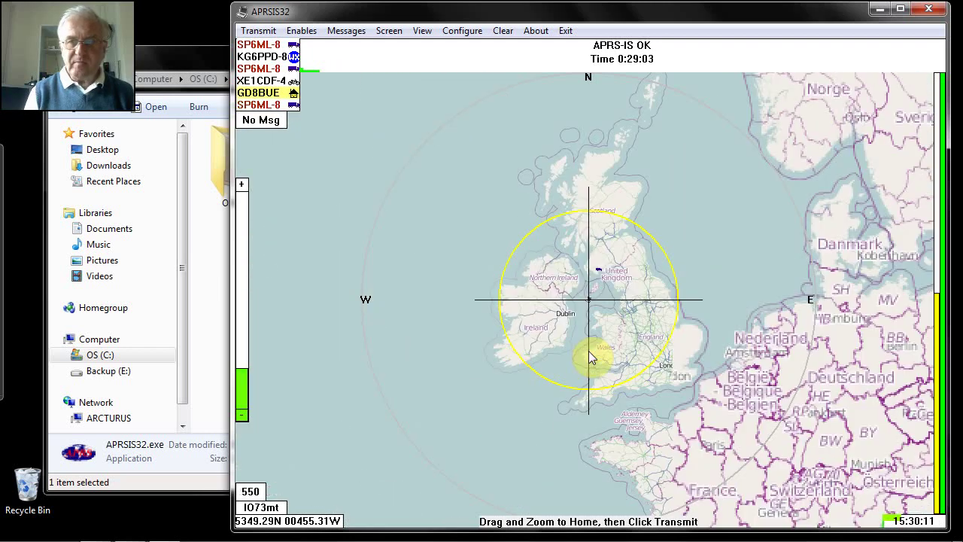
scroll(588, 350, "up", 1)
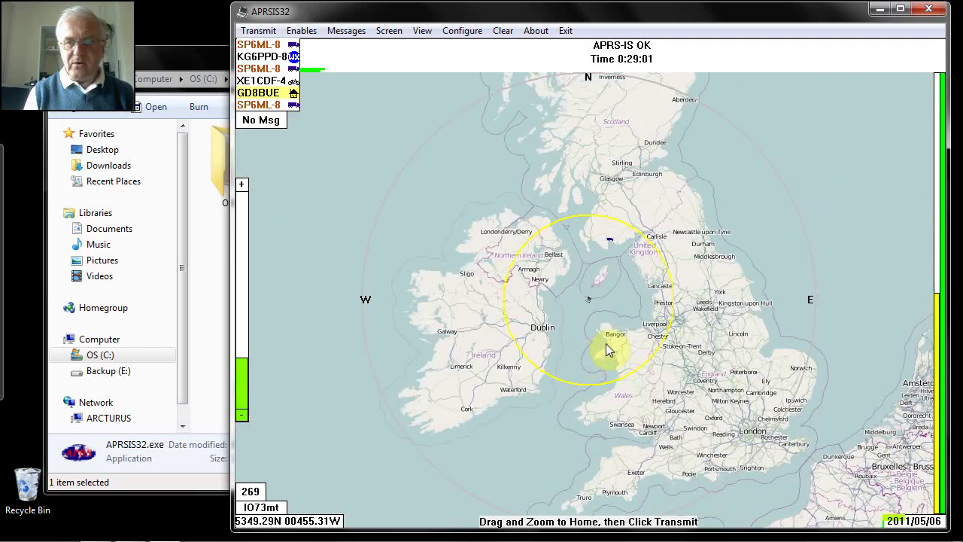
Step: Zoom in via Carlisle and Cockermouth until the home location sits centred in the range circle
left_click_drag(648, 246, 599, 296)
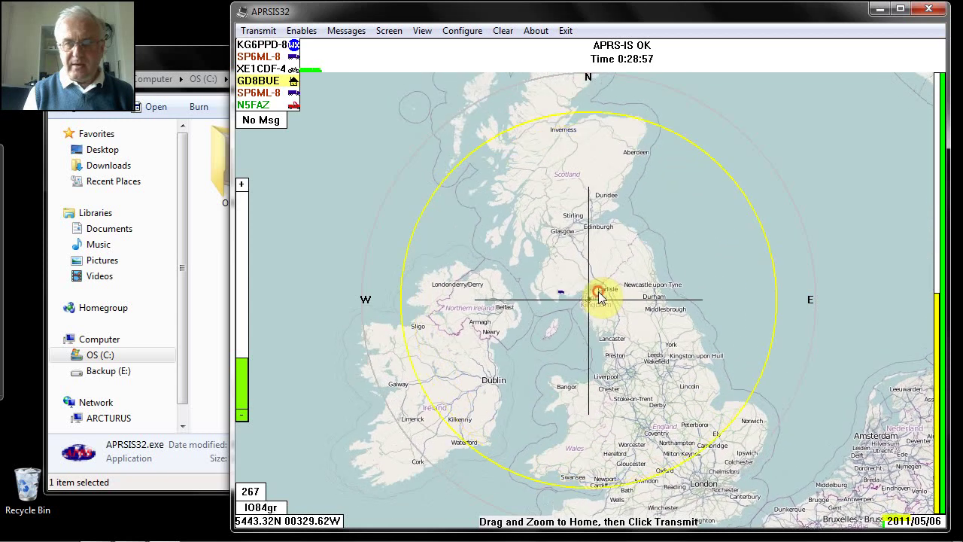
scroll(599, 295, "up", 1)
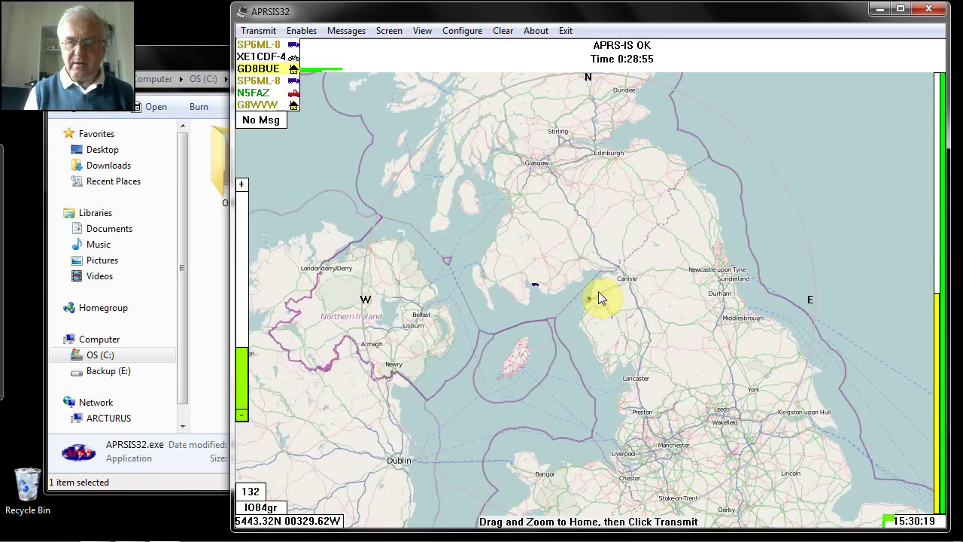
scroll(599, 296, "up", 1)
scroll(599, 296, "up", 1)
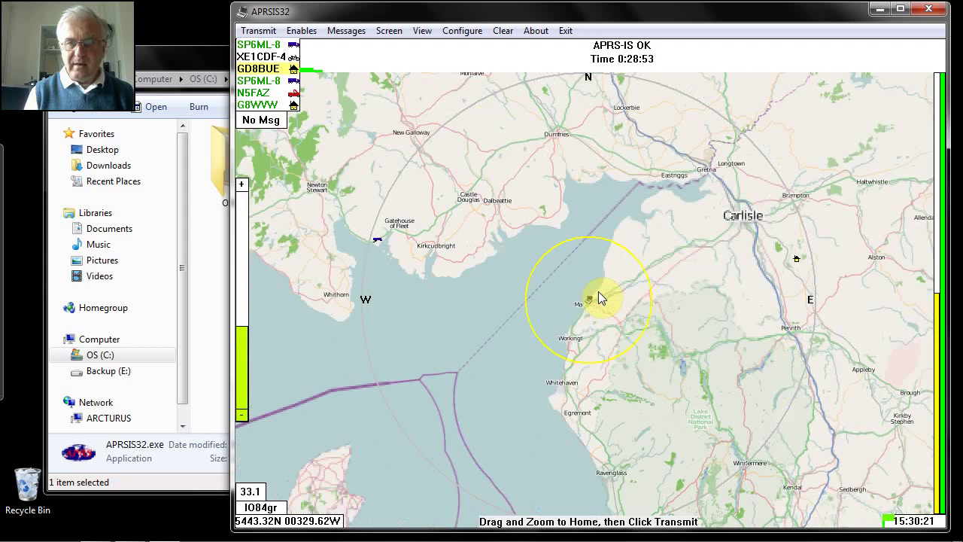
scroll(599, 297, "up", 1)
scroll(599, 297, "up", 1)
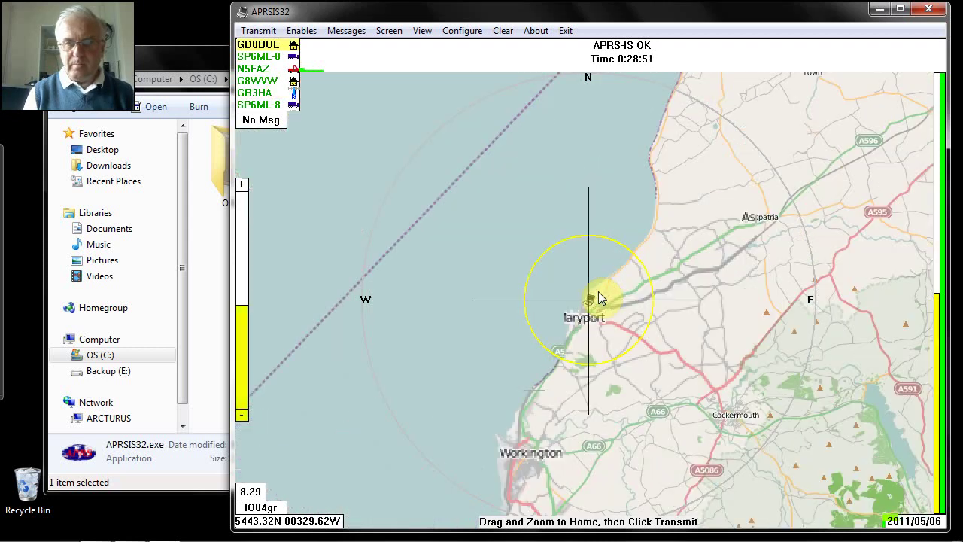
left_click_drag(602, 408, 482, 292)
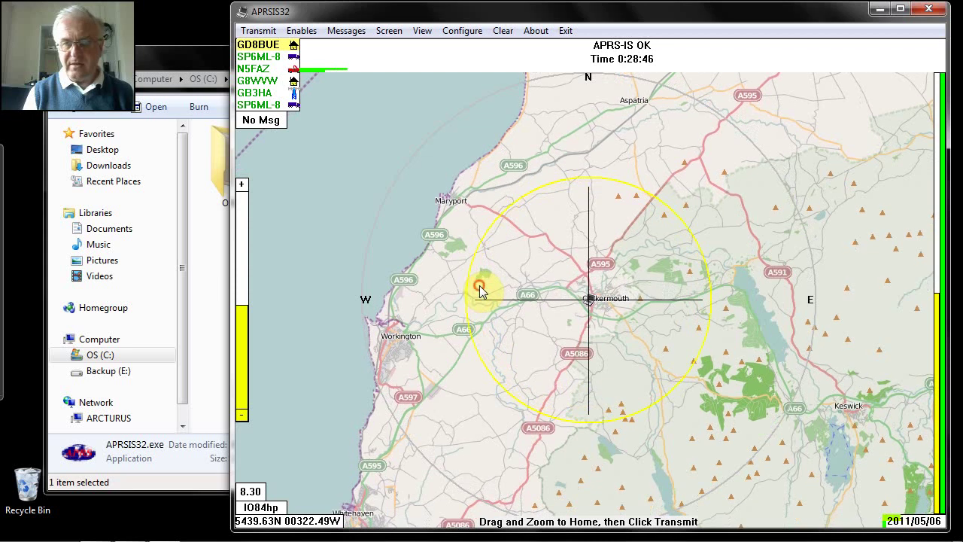
scroll(481, 292, "up", 1)
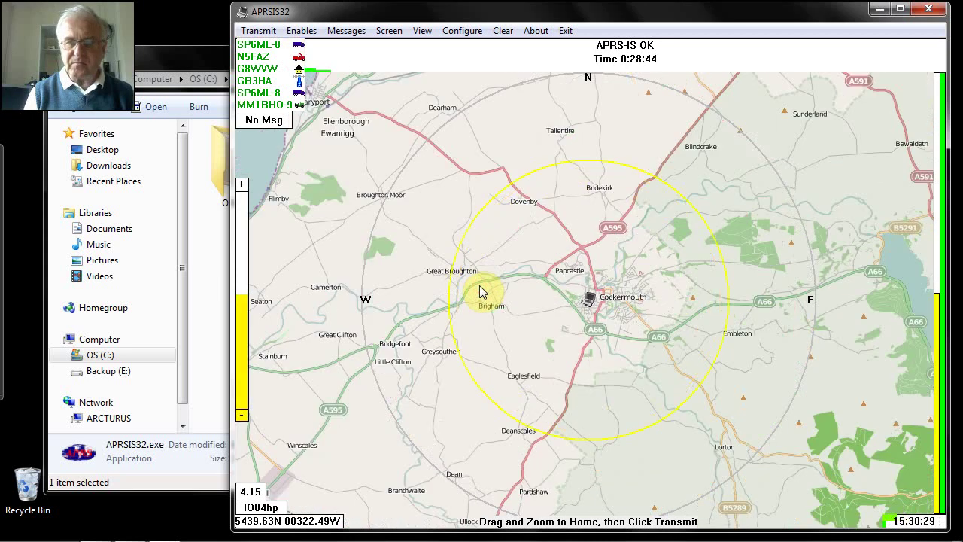
scroll(481, 292, "up", 1)
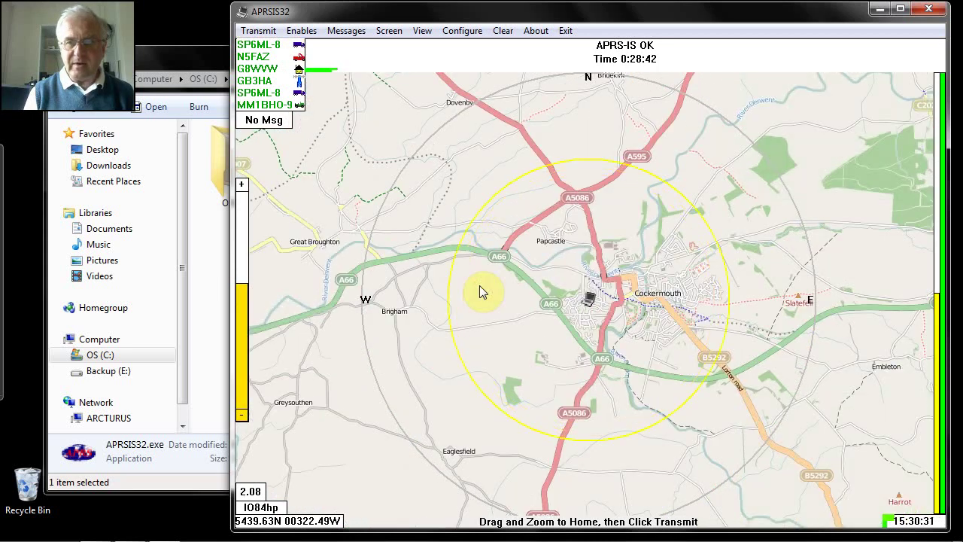
scroll(480, 287, "up", 1)
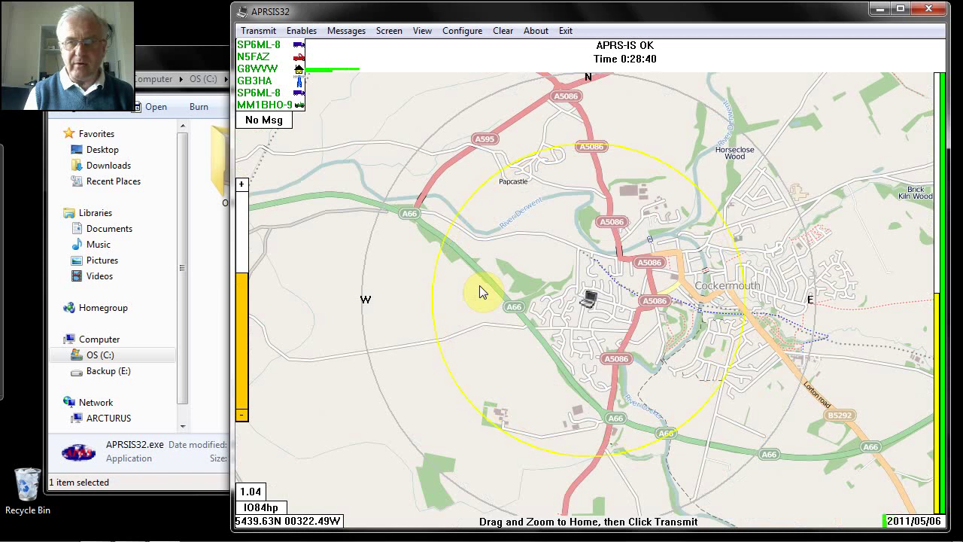
scroll(482, 292, "up", 1)
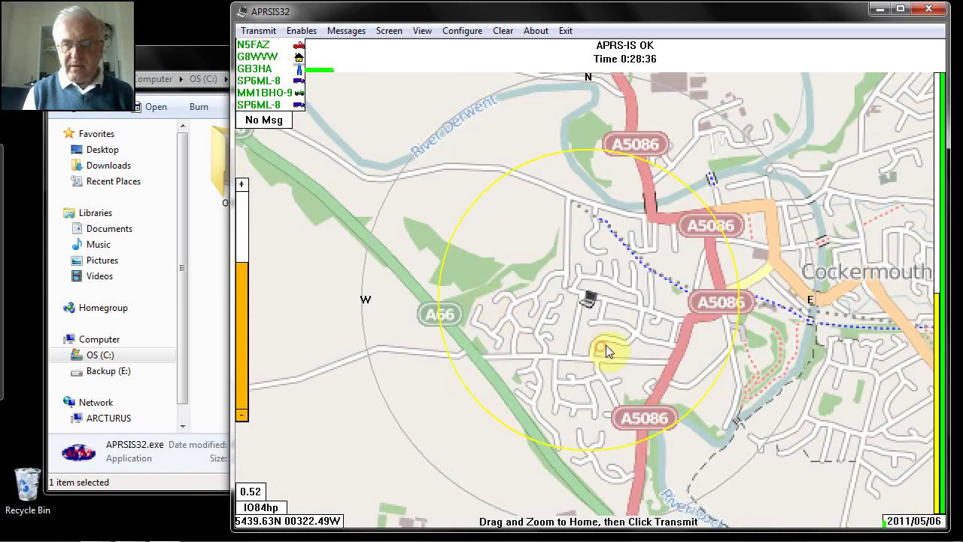
left_click_drag(608, 347, 627, 326)
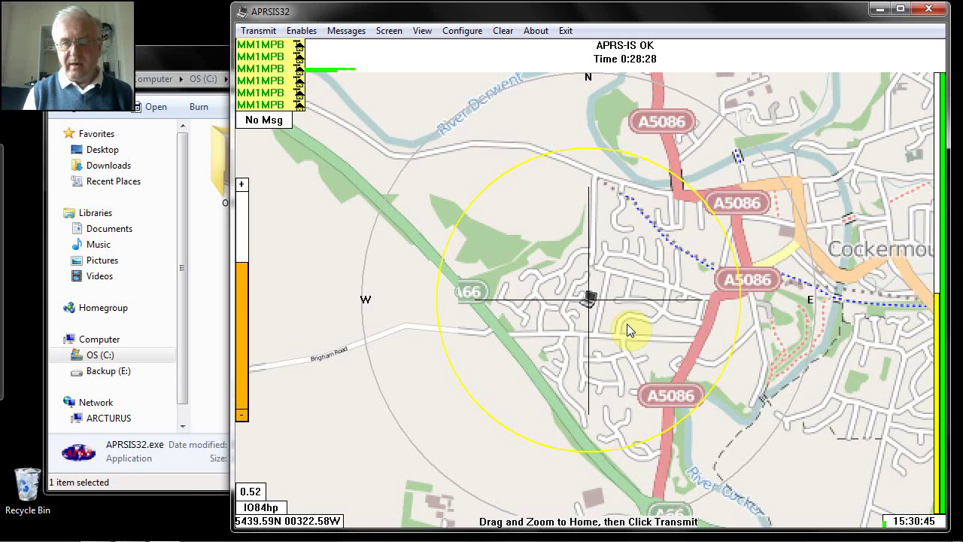
Step: Transmit the home position and zoom the map out to 66.5 covering Cumbria and the Isle of Man
left_click(259, 34)
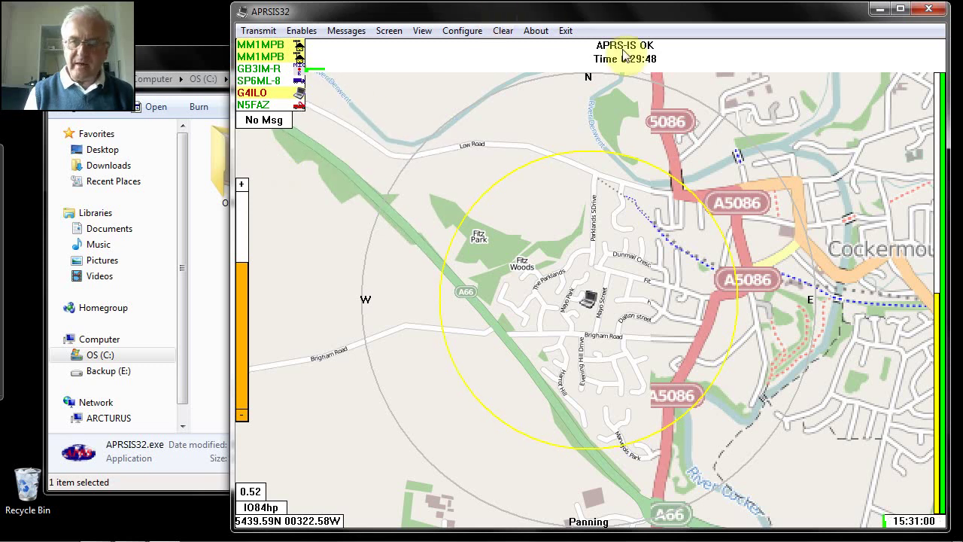
scroll(623, 54, "down", 2)
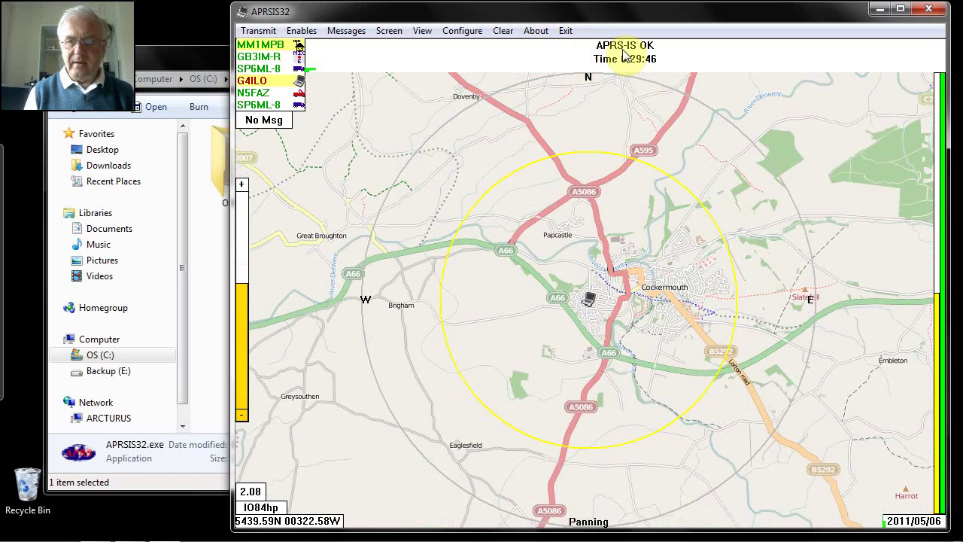
scroll(623, 54, "down", 1)
scroll(623, 54, "down", 1)
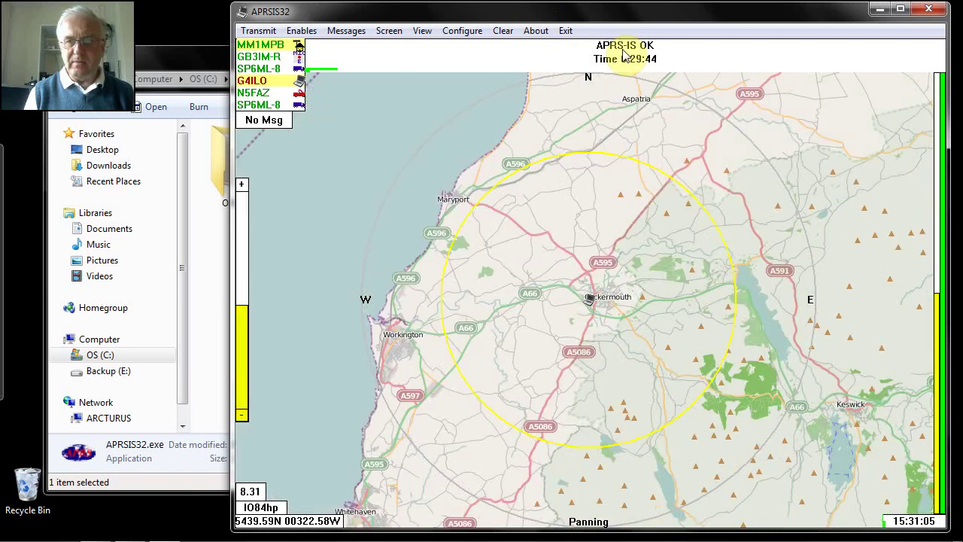
scroll(623, 57, "down", 1)
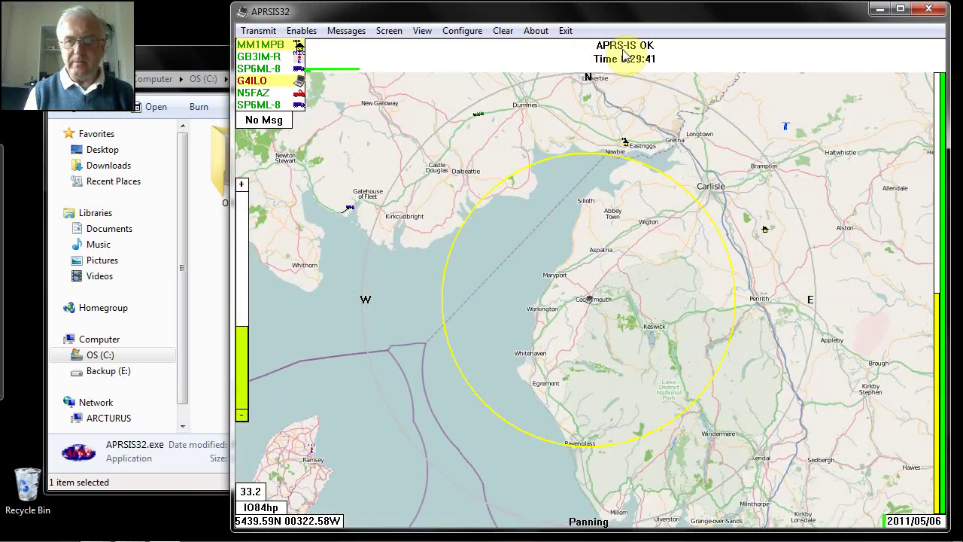
scroll(624, 56, "down", 1)
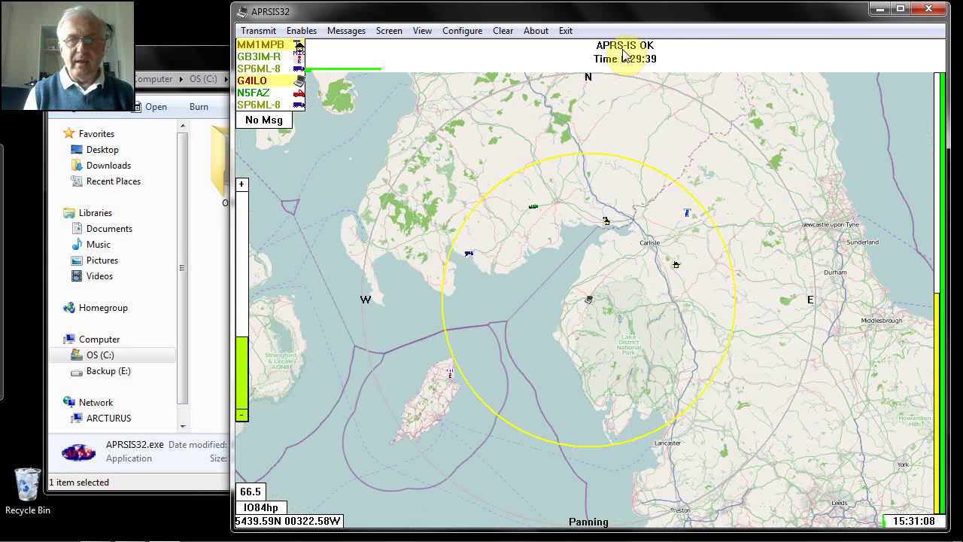
Step: Set Screen > Labels to Callsign so map stations show their callsigns
left_click(471, 33)
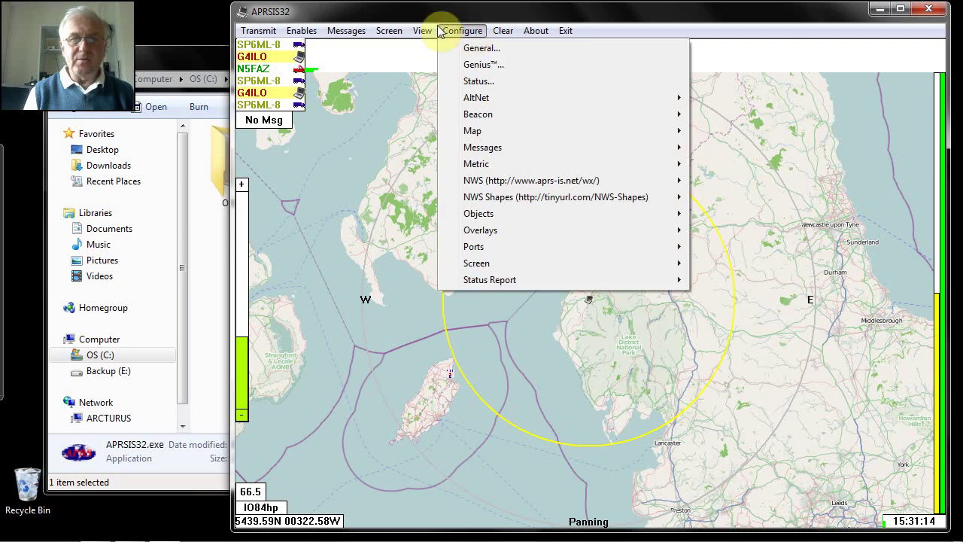
mouse_move(388, 31)
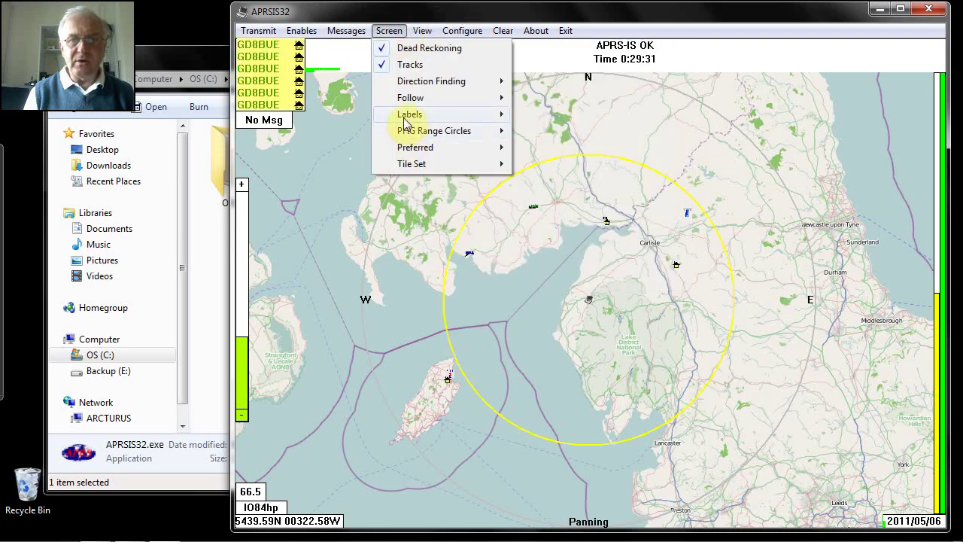
mouse_move(413, 121)
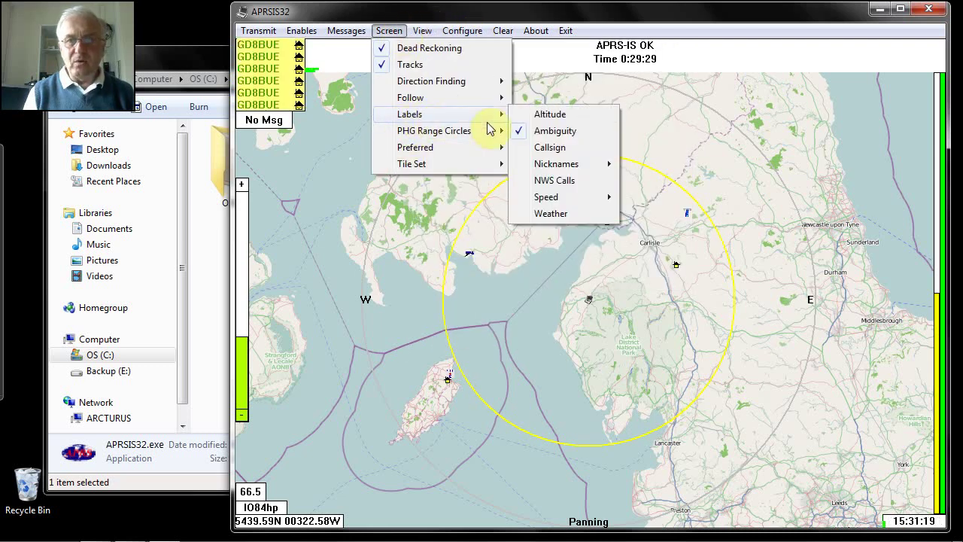
left_click(525, 149)
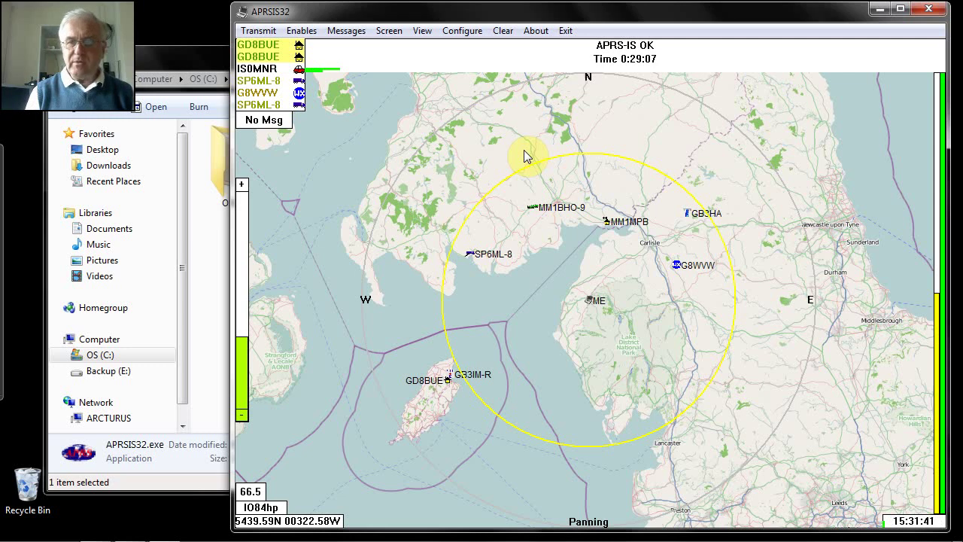
left_click(680, 271)
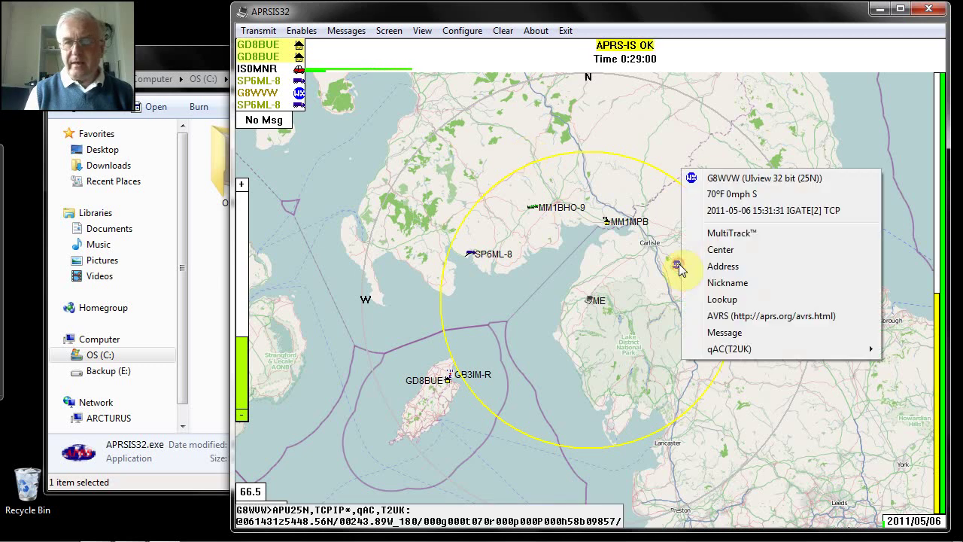
left_click(805, 194)
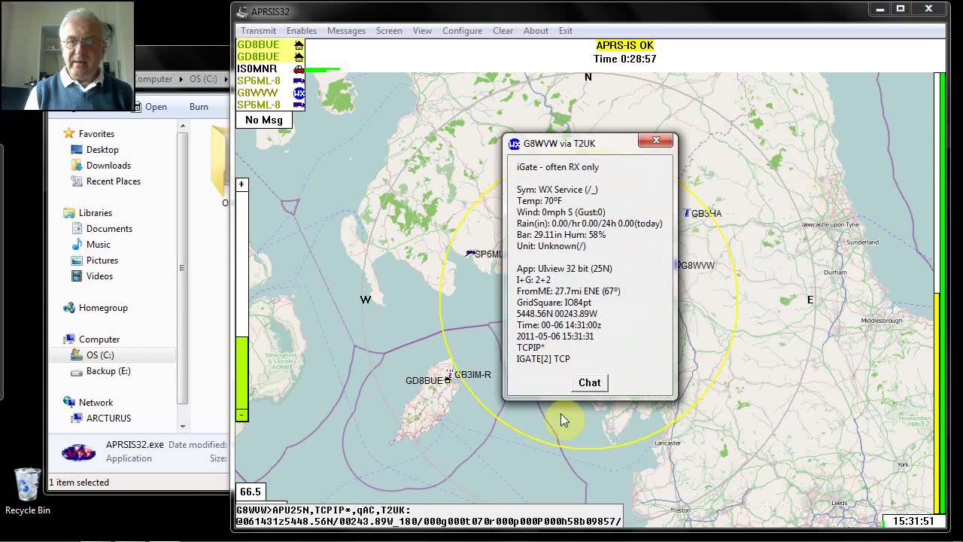
left_click(590, 383)
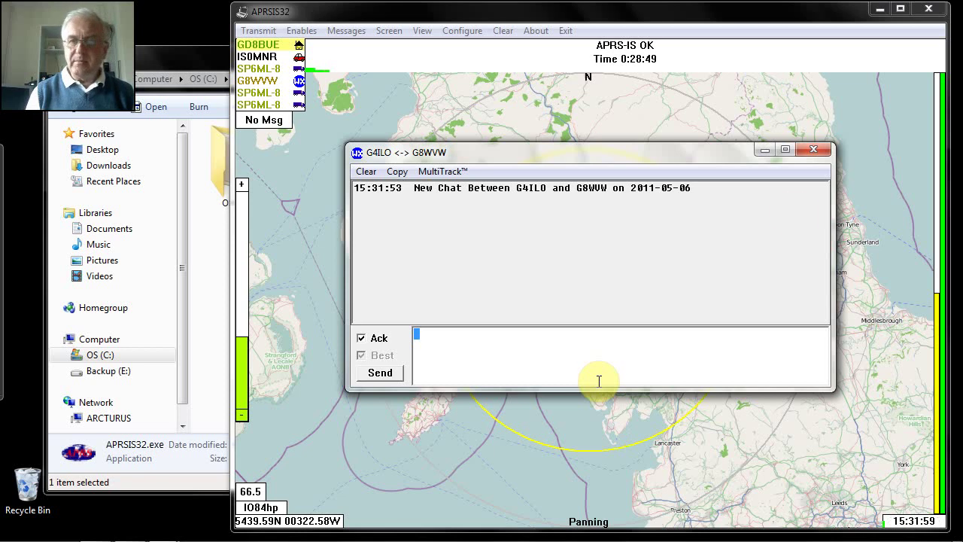
left_click(815, 152)
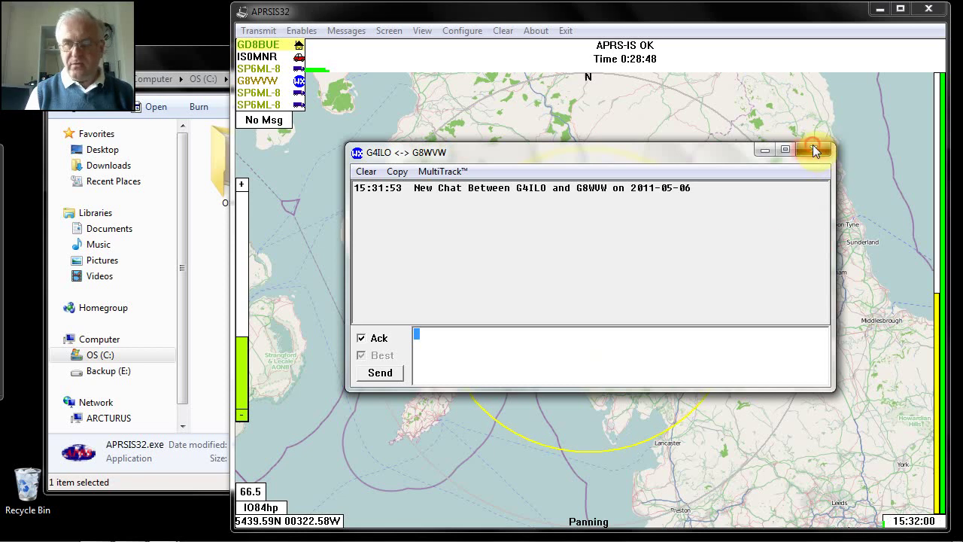
mouse_move(489, 536)
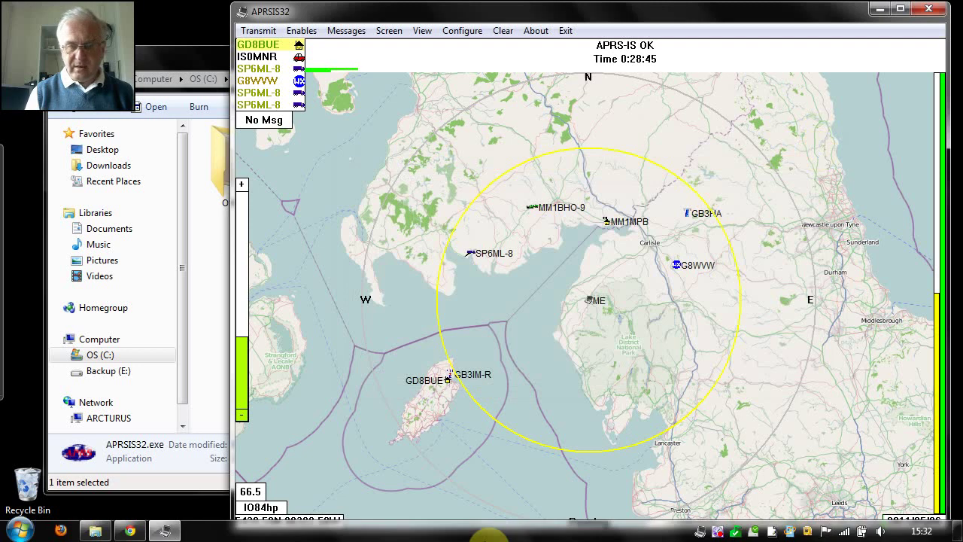
Step: Return to Chrome and view the aprsisce group's Home page description of APRSISCE and APRSIS32
left_click(132, 531)
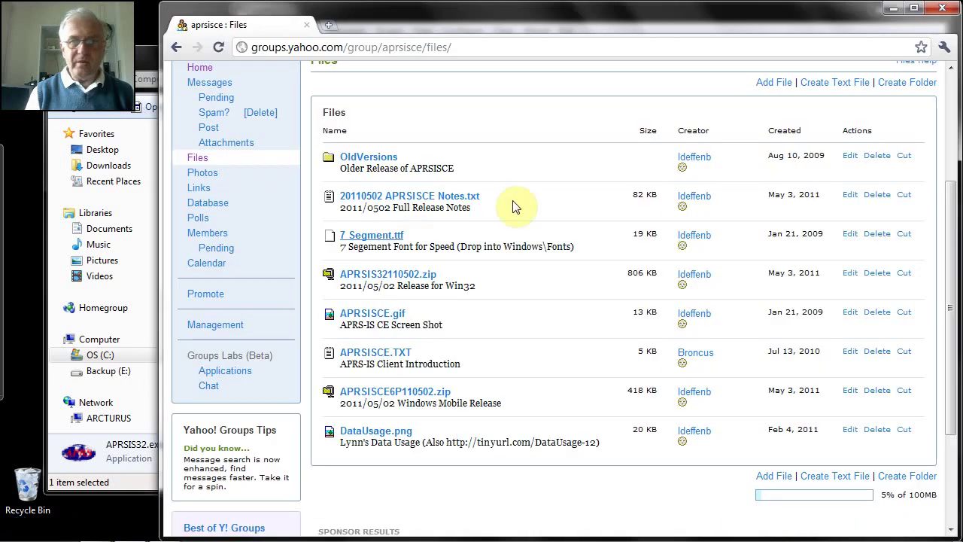
left_click_drag(955, 205, 955, 154)
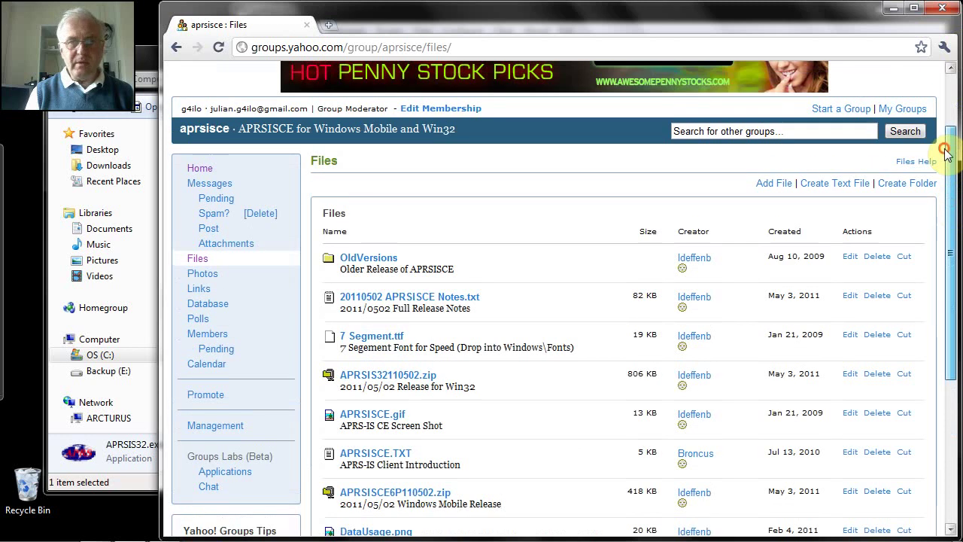
left_click(201, 171)
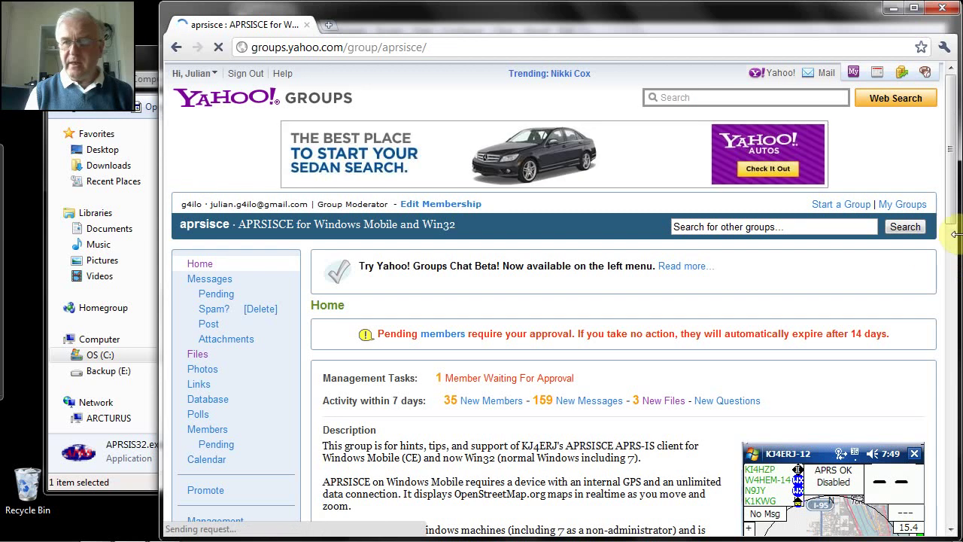
left_click_drag(953, 143, 957, 461)
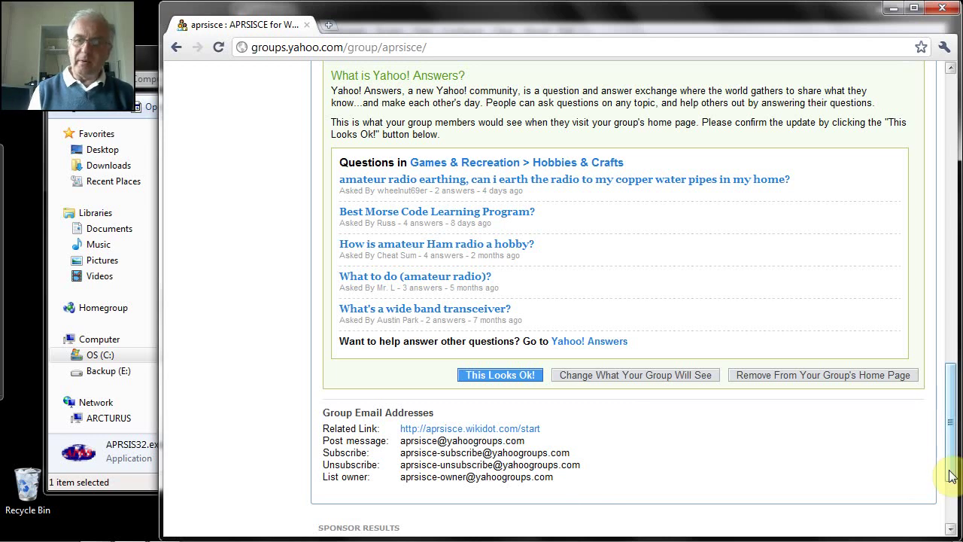
left_click_drag(952, 476, 939, 189)
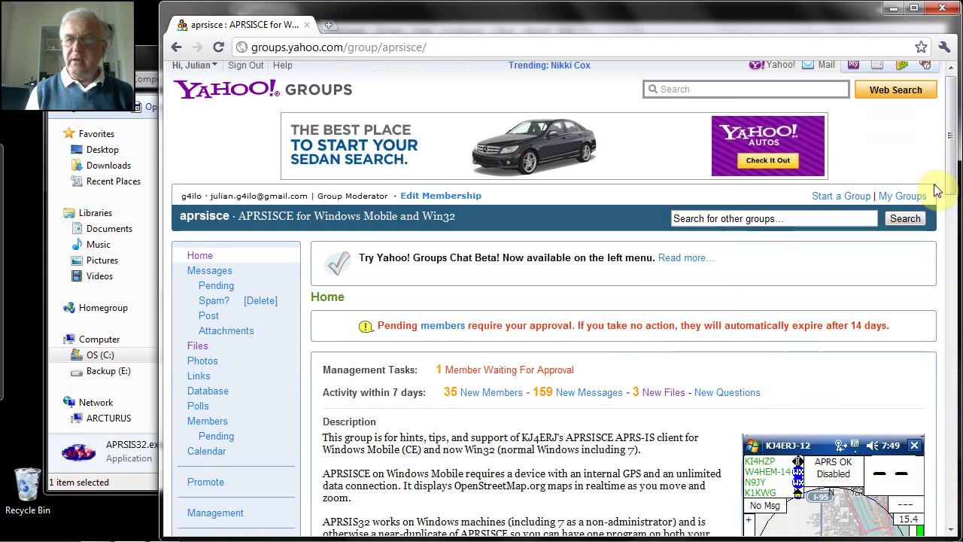
Step: Minimize Chrome, then view APRSIS32's General client configuration and cancel it unchanged
left_click(894, 8)
left_click(474, 42)
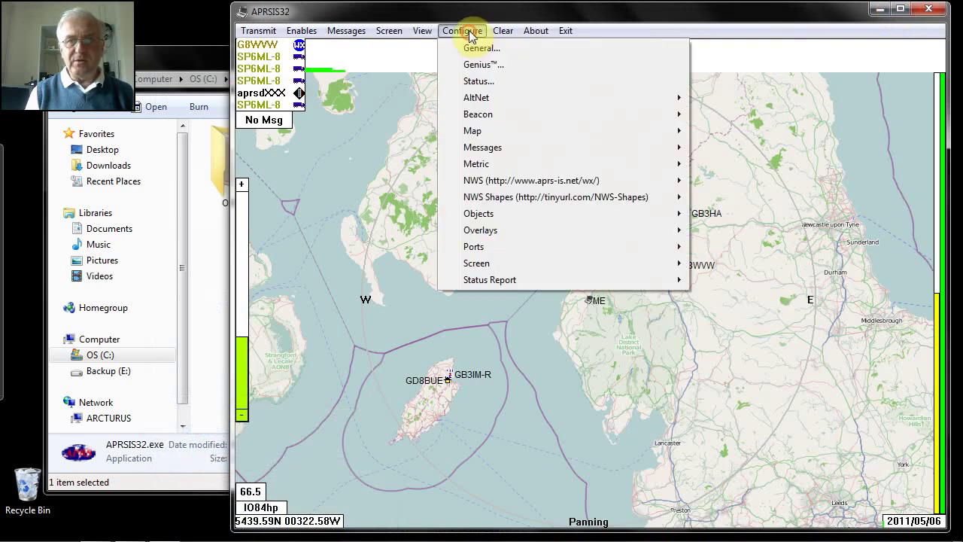
left_click(473, 47)
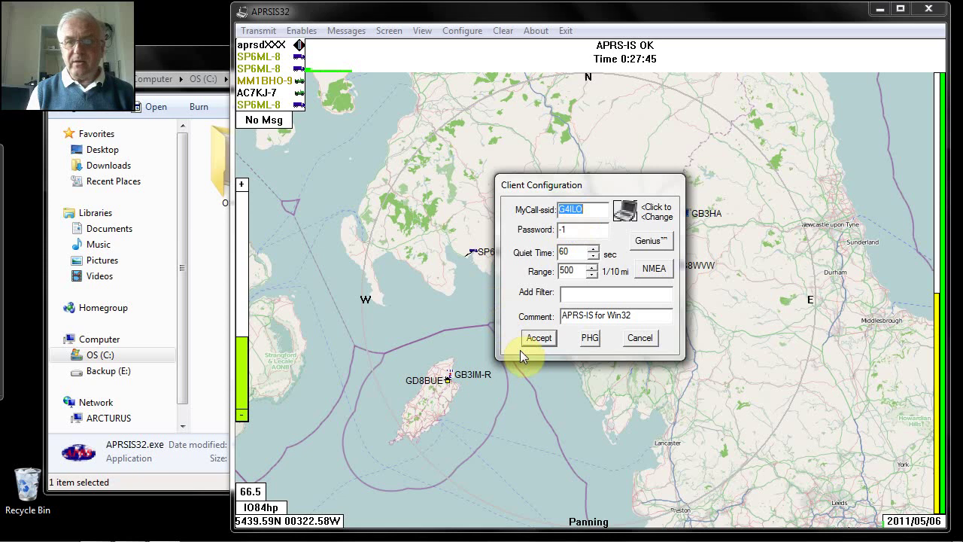
left_click(646, 340)
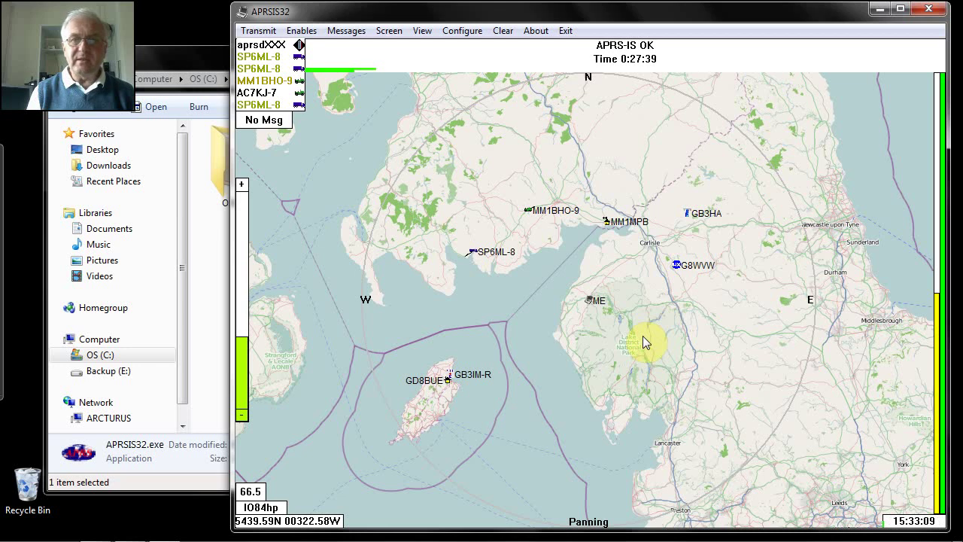
mouse_move(632, 538)
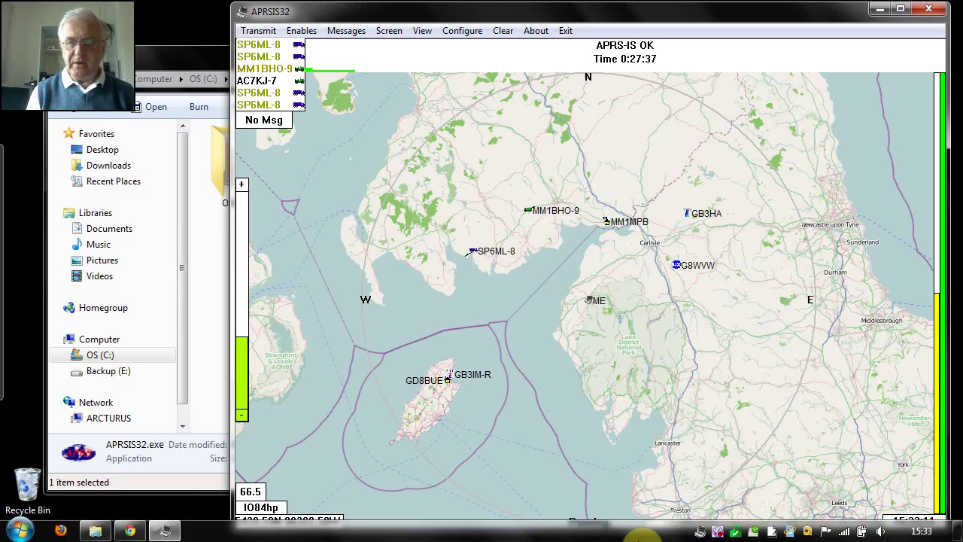